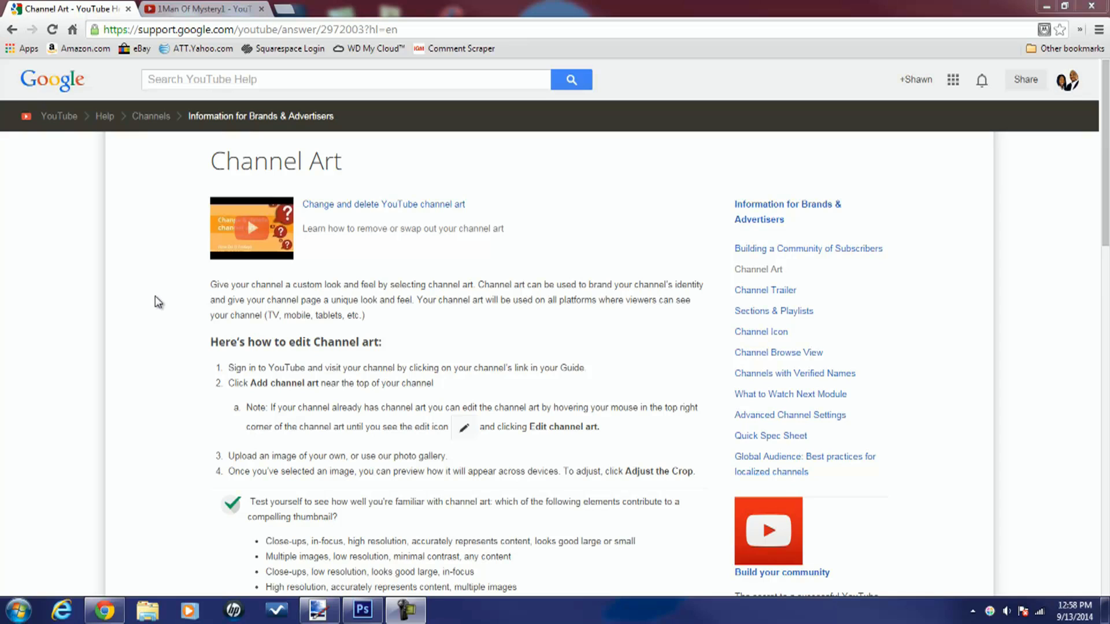
# Step: Scroll the Channel Art help page to the 2560 x 1440 guidelines and template download links
pyautogui.scroll(-5, 155, 296)
pyautogui.scroll(-5, 155, 296)
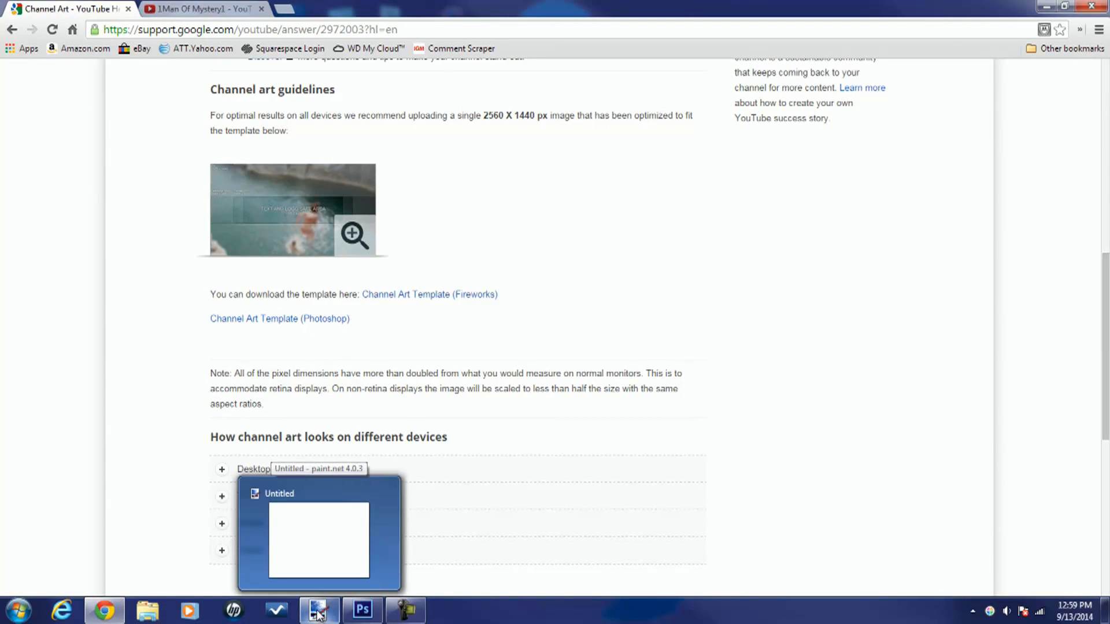
# Step: Bring the blank 800 × 600 paint.net canvas to the front from the taskbar
pyautogui.click(317, 614)
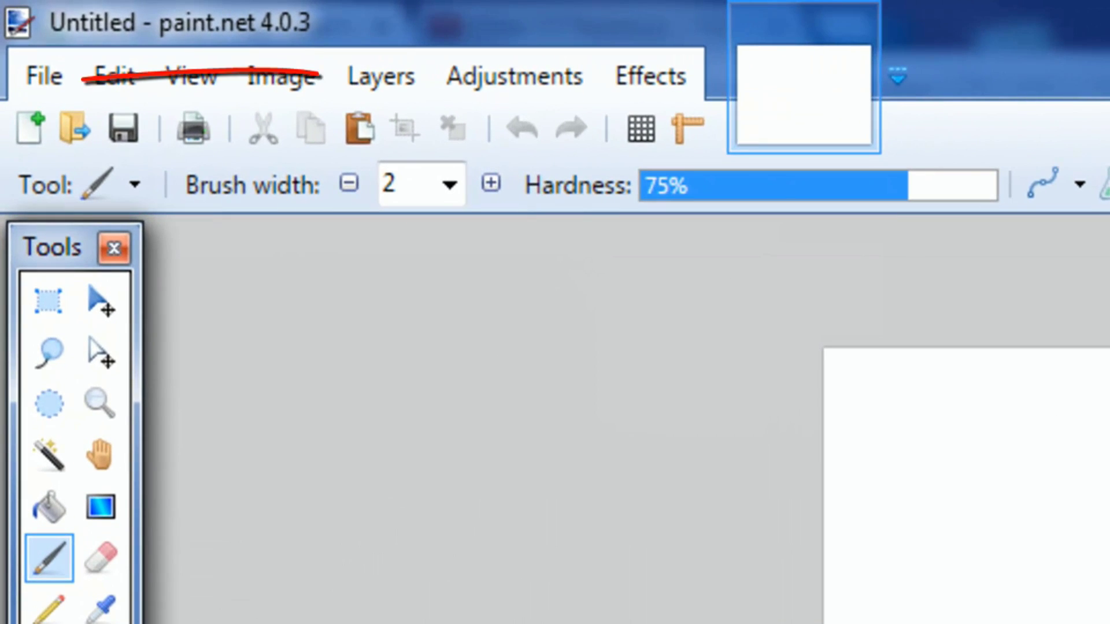
# Step: Import Ethereal Enchantment 1.png as a new layer over the blank canvas
pyautogui.click(393, 95)
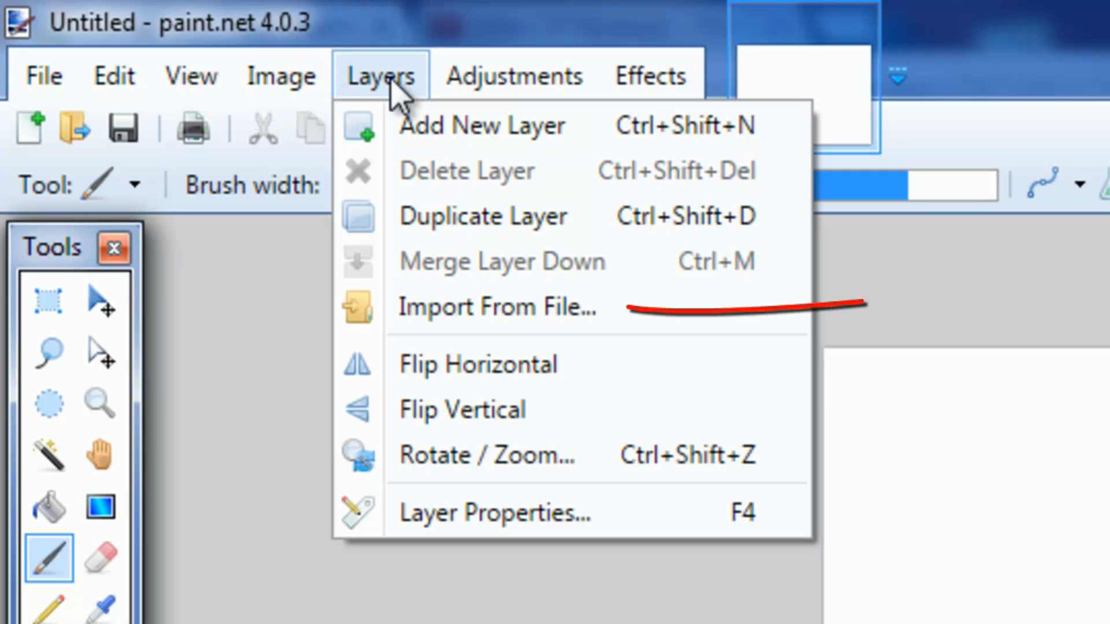
pyautogui.click(440, 312)
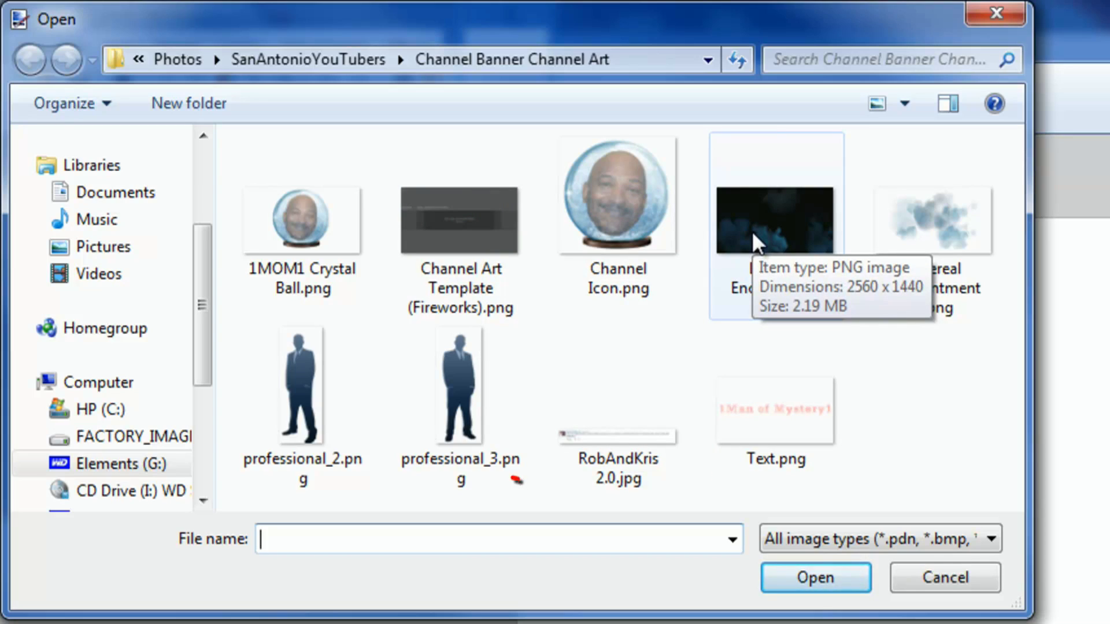
pyautogui.click(753, 234)
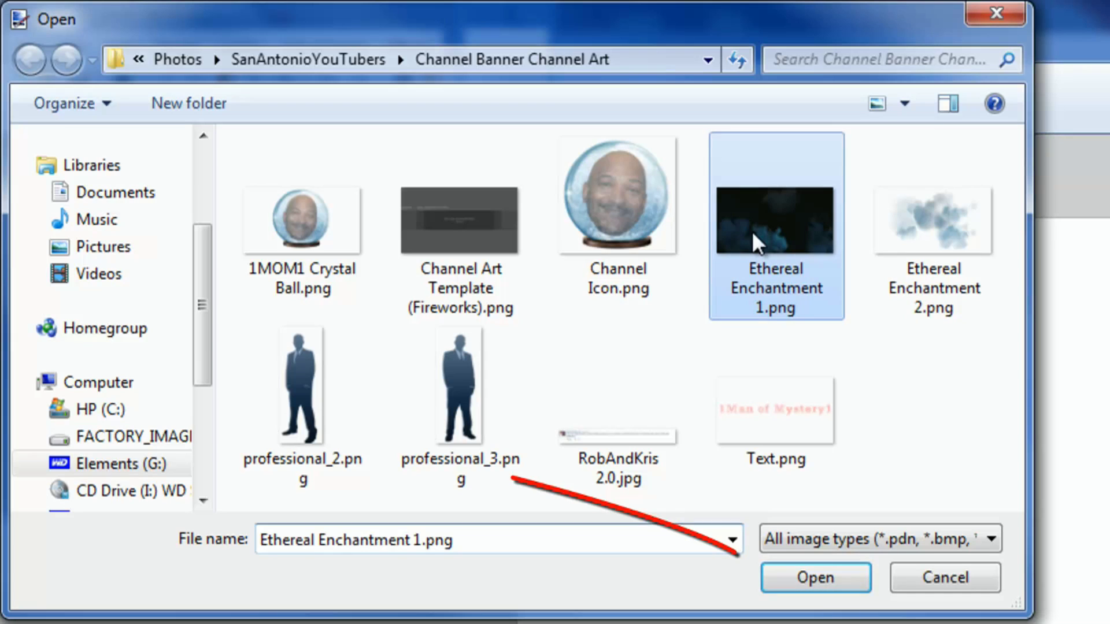
pyautogui.click(805, 577)
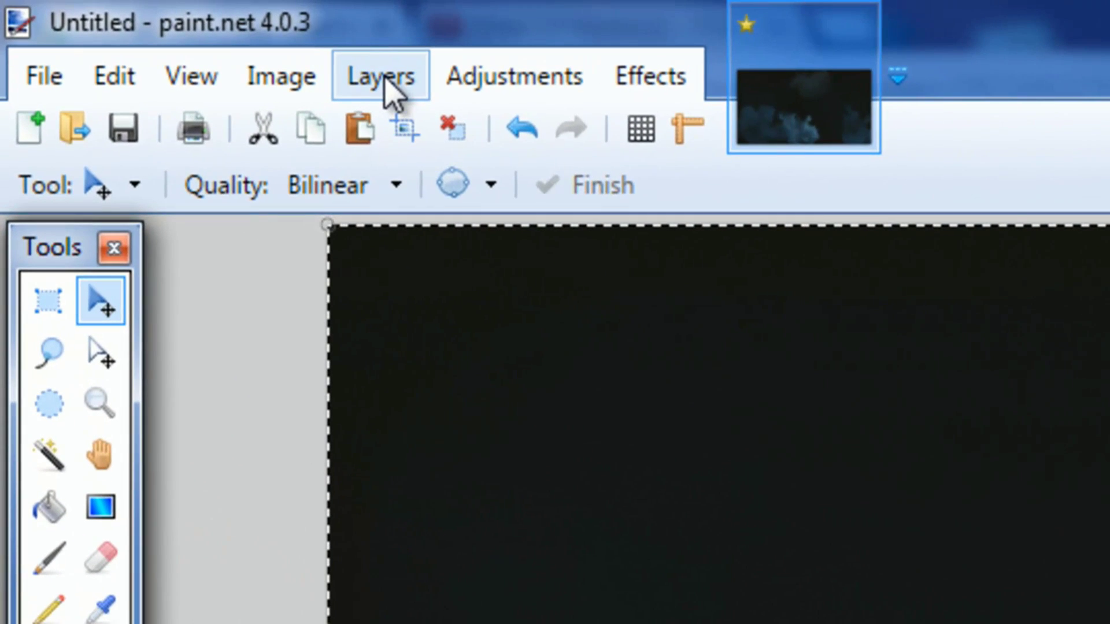
# Step: Import Channel Art Template (Fireworks).png as the top layer above the clouds
pyautogui.click(393, 92)
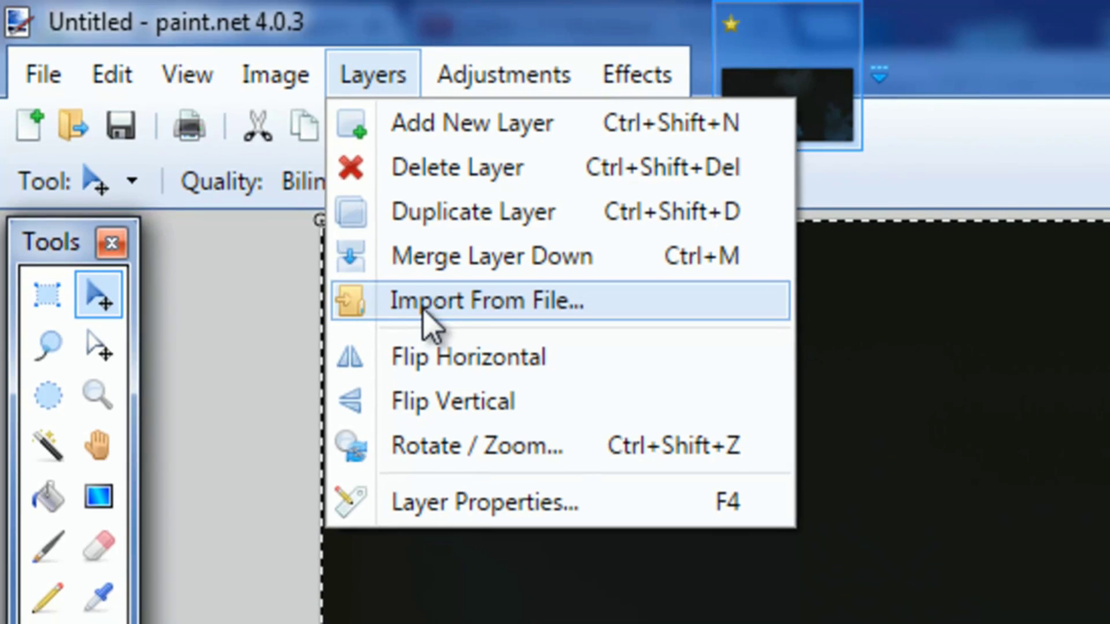
pyautogui.click(423, 311)
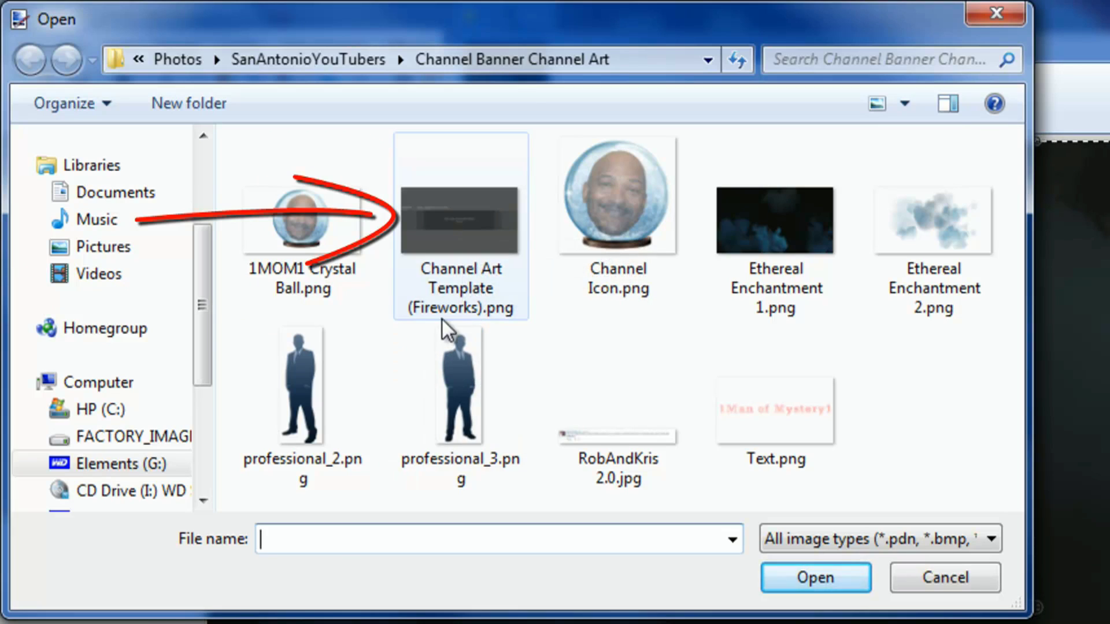
pyautogui.click(465, 234)
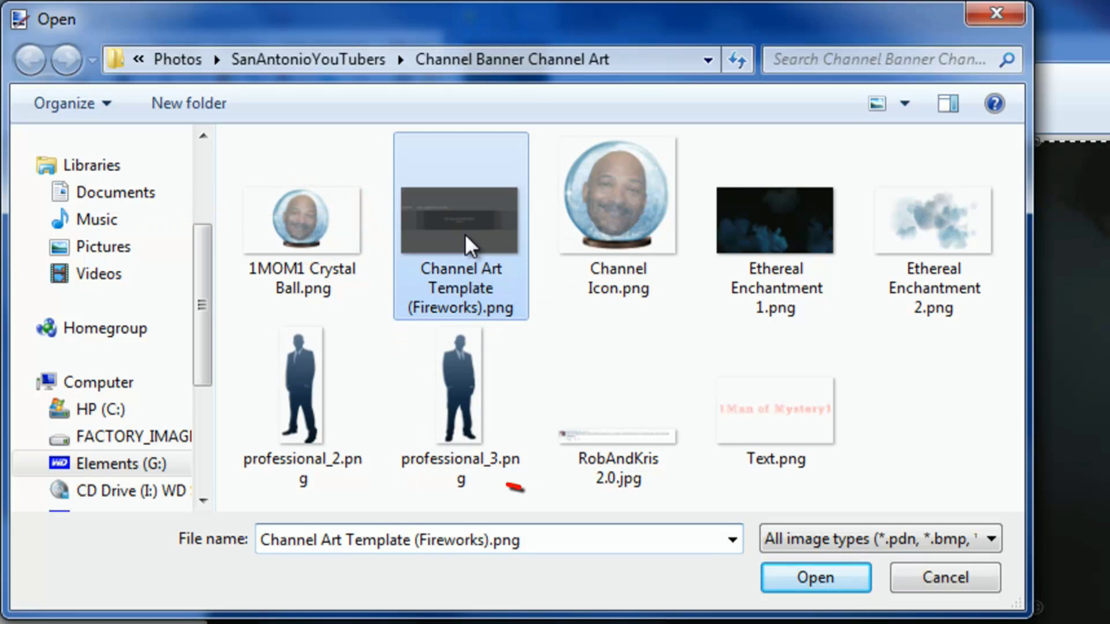
pyautogui.click(799, 573)
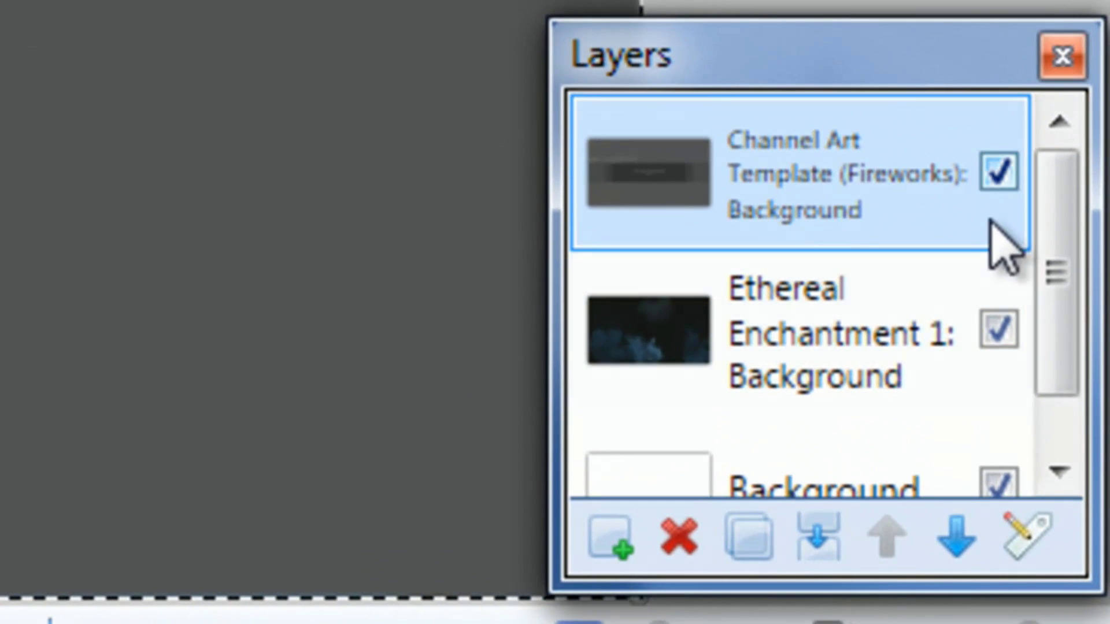
pyautogui.click(998, 172)
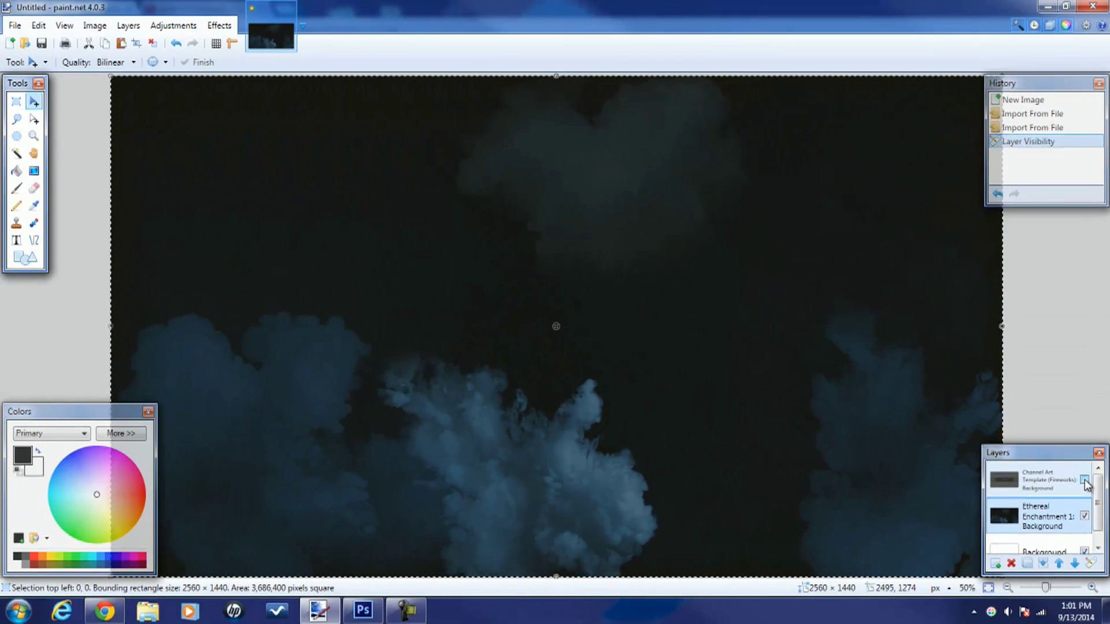
pyautogui.click(1084, 480)
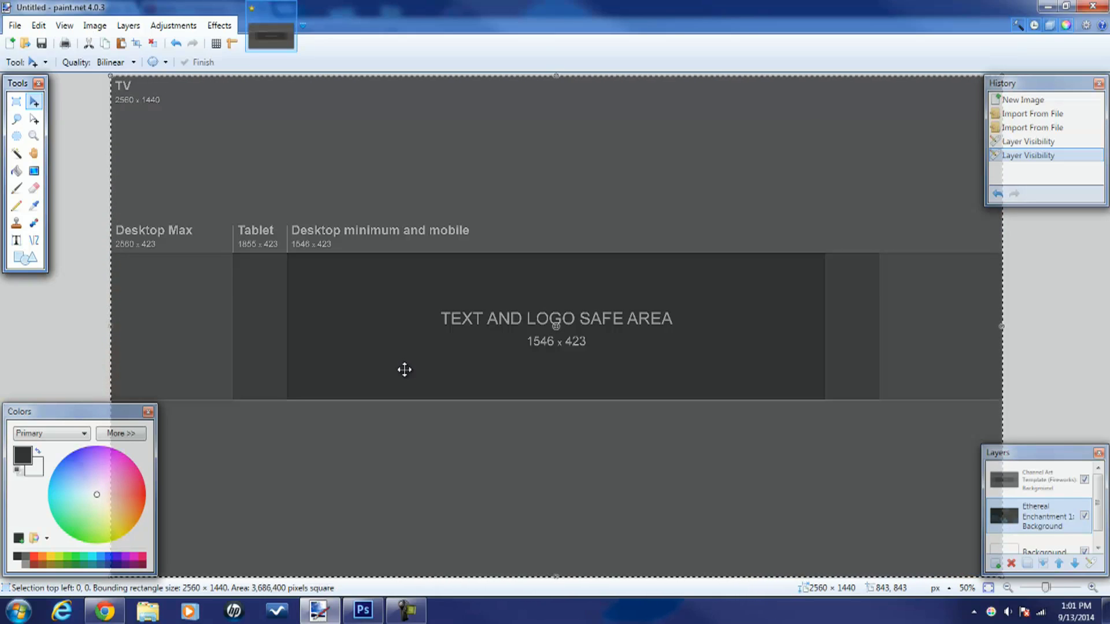
# Step: Import the Channel Icon.png crystal-ball image as a new layer
pyautogui.click(126, 29)
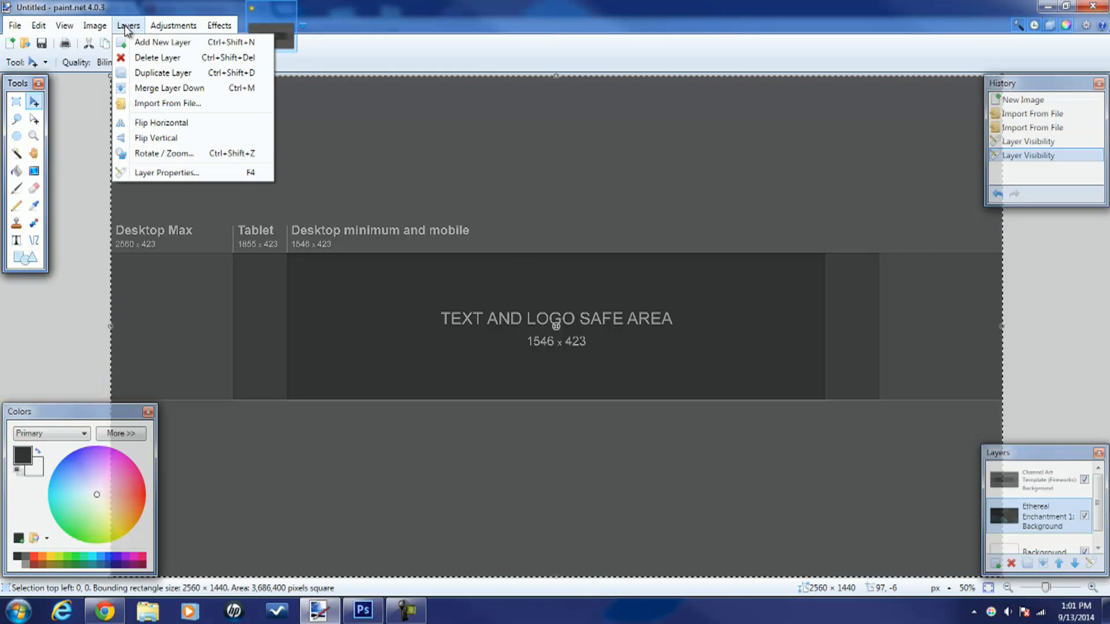
pyautogui.click(149, 104)
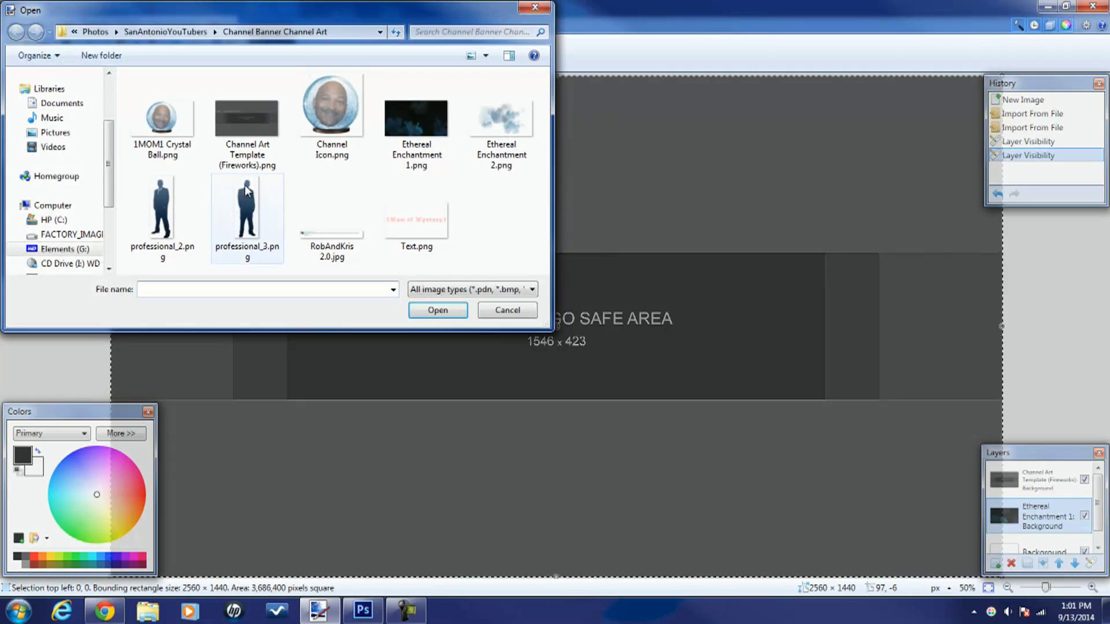
pyautogui.click(332, 112)
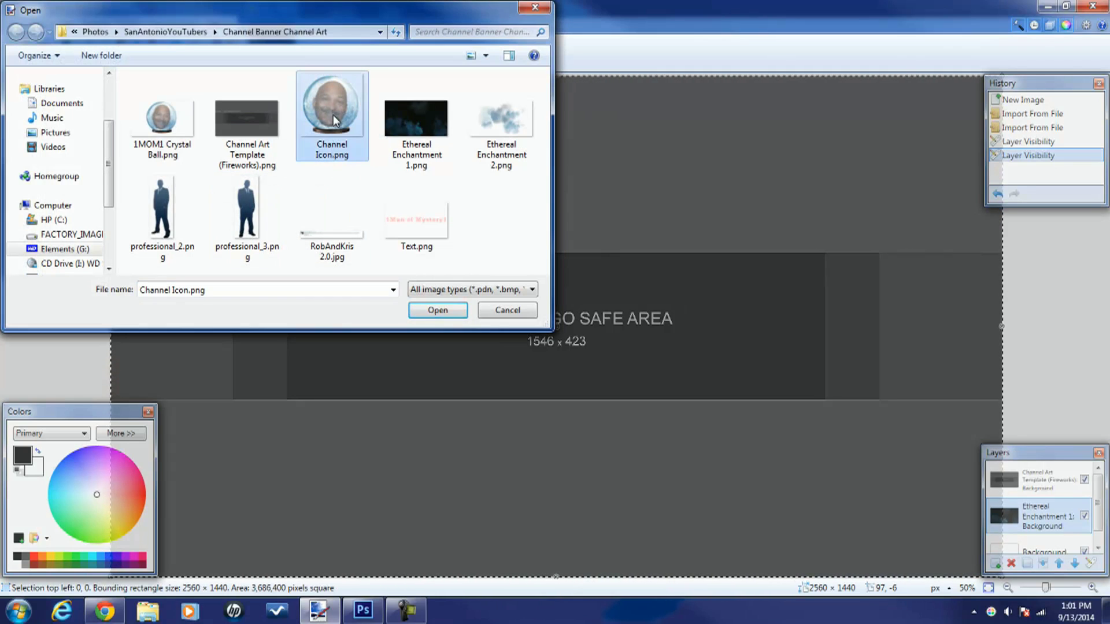
pyautogui.click(428, 312)
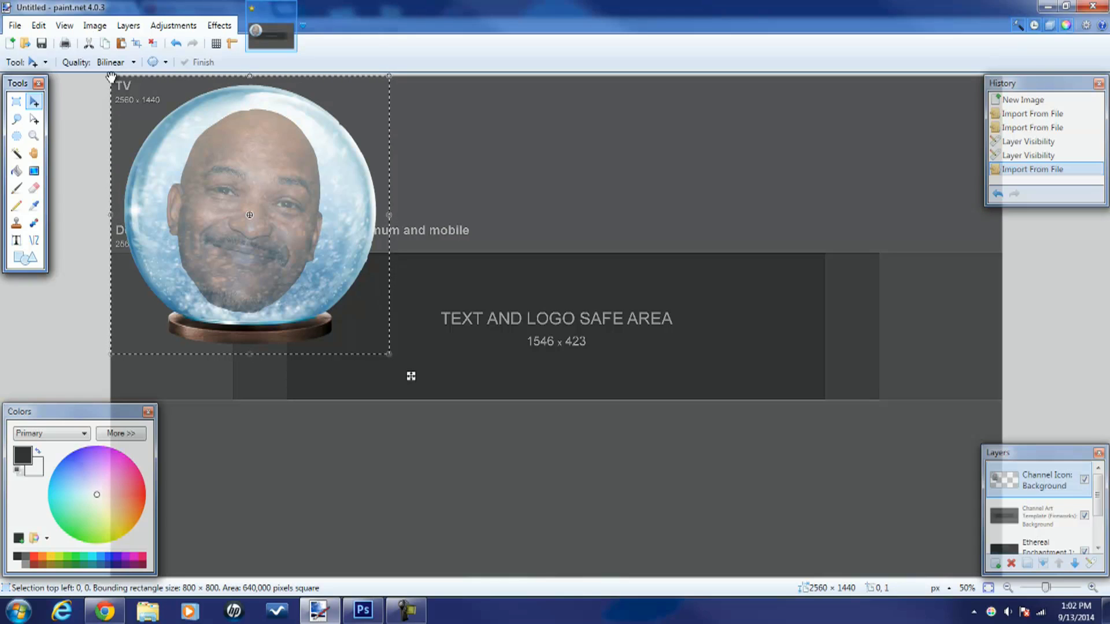
# Step: Scale the crystal ball proportionally to about 412 px and centre it in the safe area
pyautogui.press('shift')
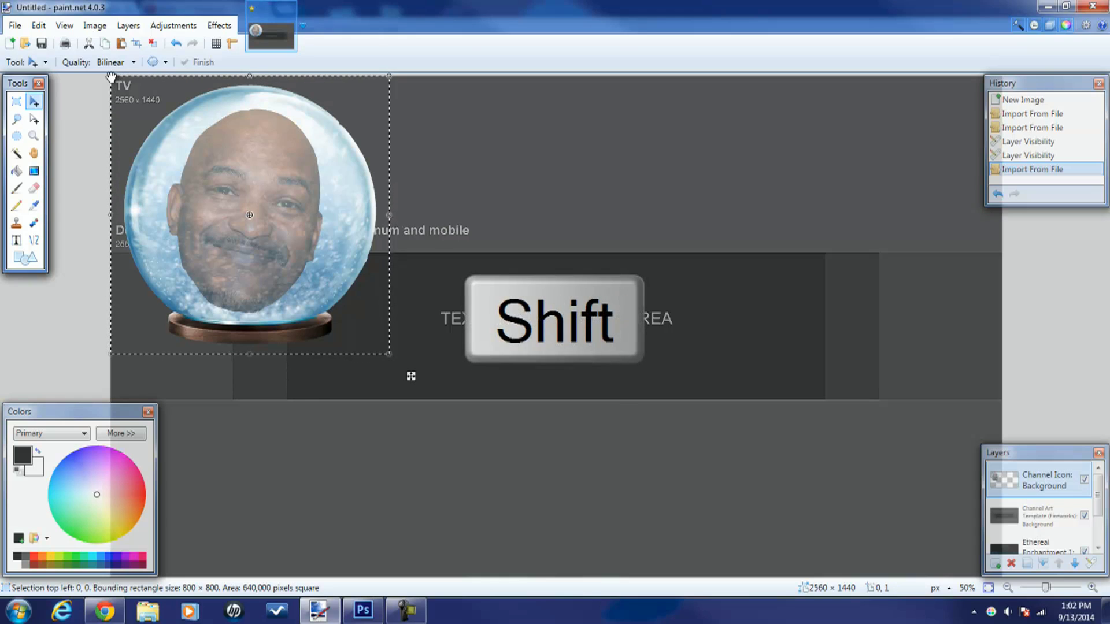
pyautogui.moveTo(111, 77); pyautogui.dragTo(262, 242)
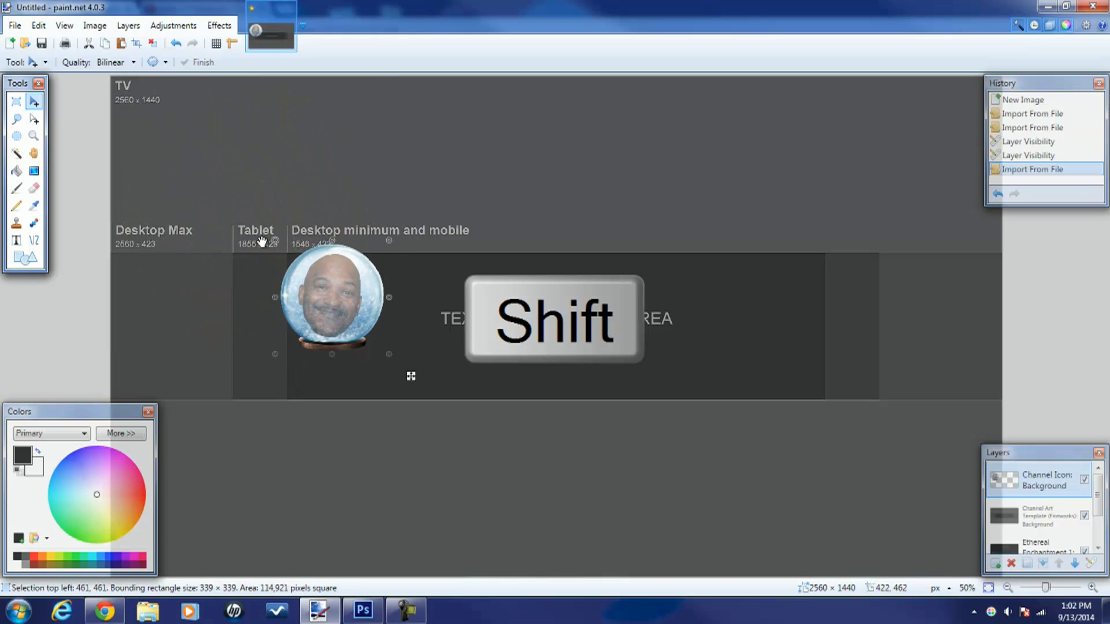
pyautogui.moveTo(262, 241); pyautogui.dragTo(194, 180)
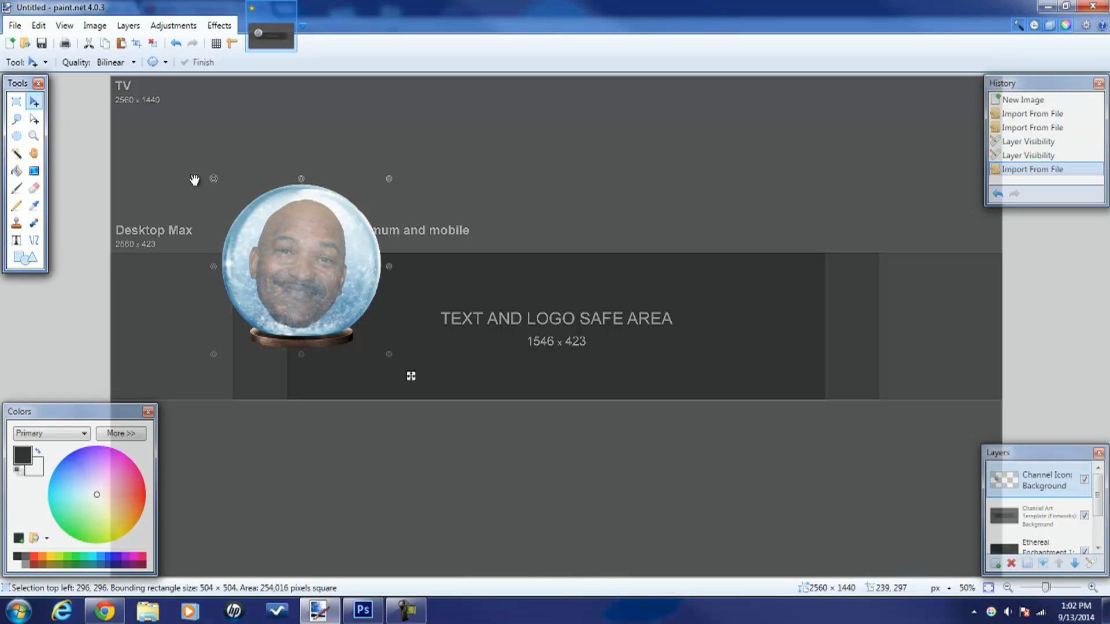
pyautogui.moveTo(194, 180); pyautogui.dragTo(195, 180)
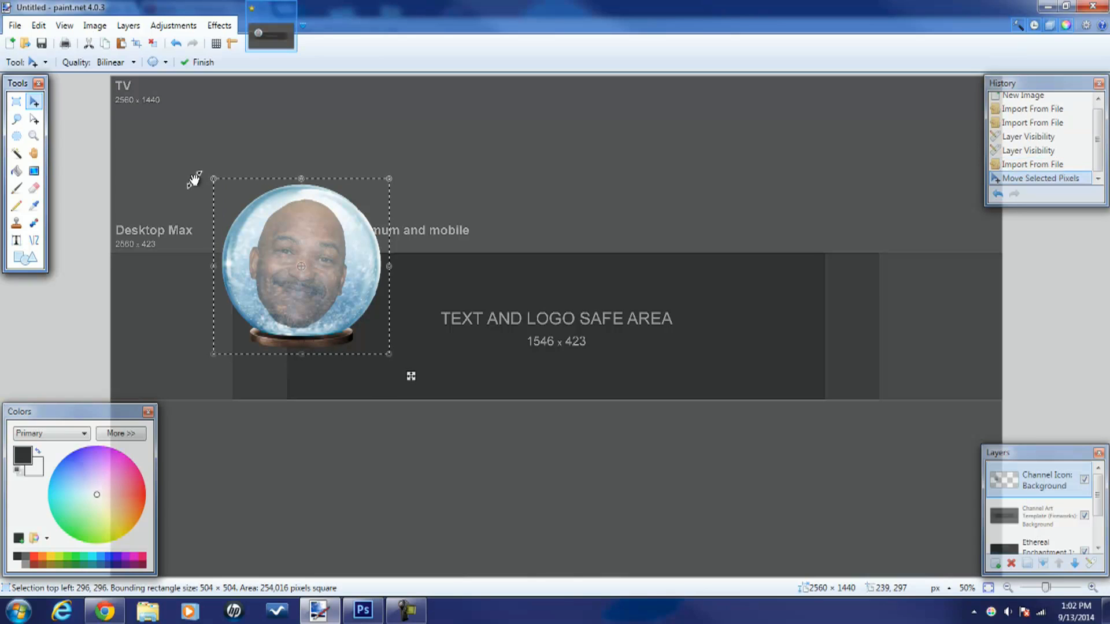
pyautogui.moveTo(297, 242)
pyautogui.mouseDown()
pyautogui.moveTo(399, 277)
pyautogui.moveTo(523, 286)
pyautogui.moveTo(547, 271)
pyautogui.moveTo(539, 296)
pyautogui.mouseUp()
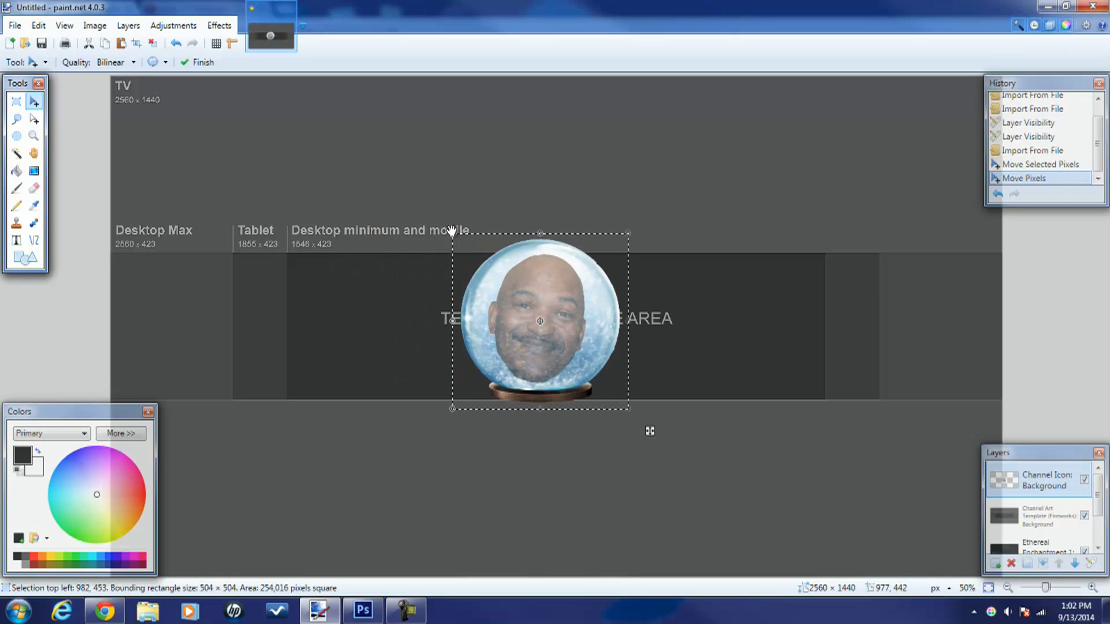
pyautogui.moveTo(452, 232); pyautogui.dragTo(471, 253)
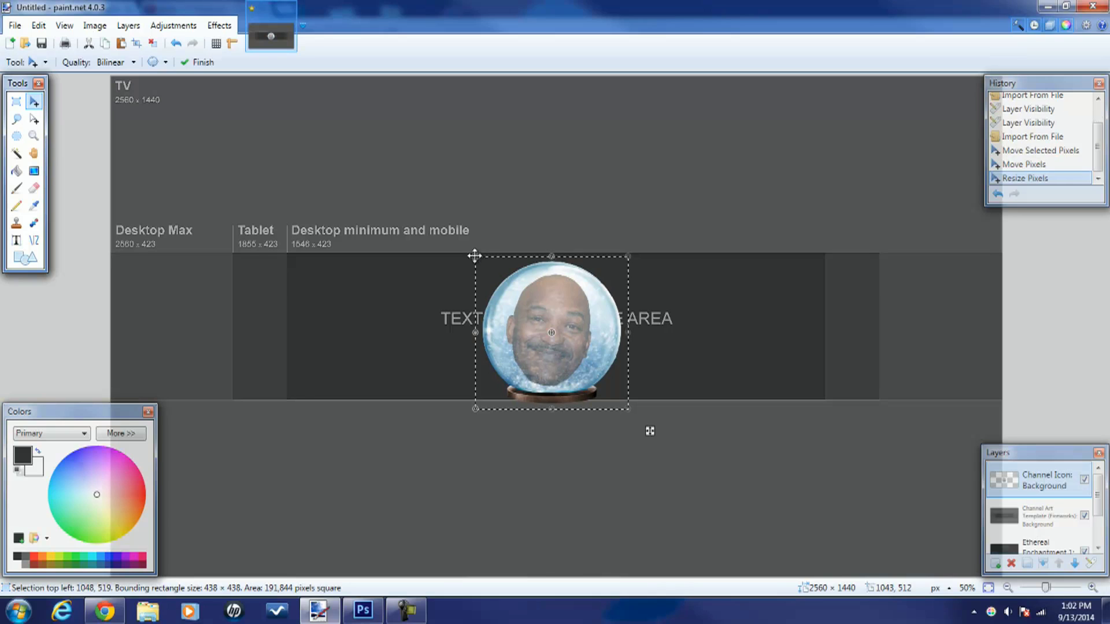
pyautogui.moveTo(547, 313); pyautogui.dragTo(537, 309)
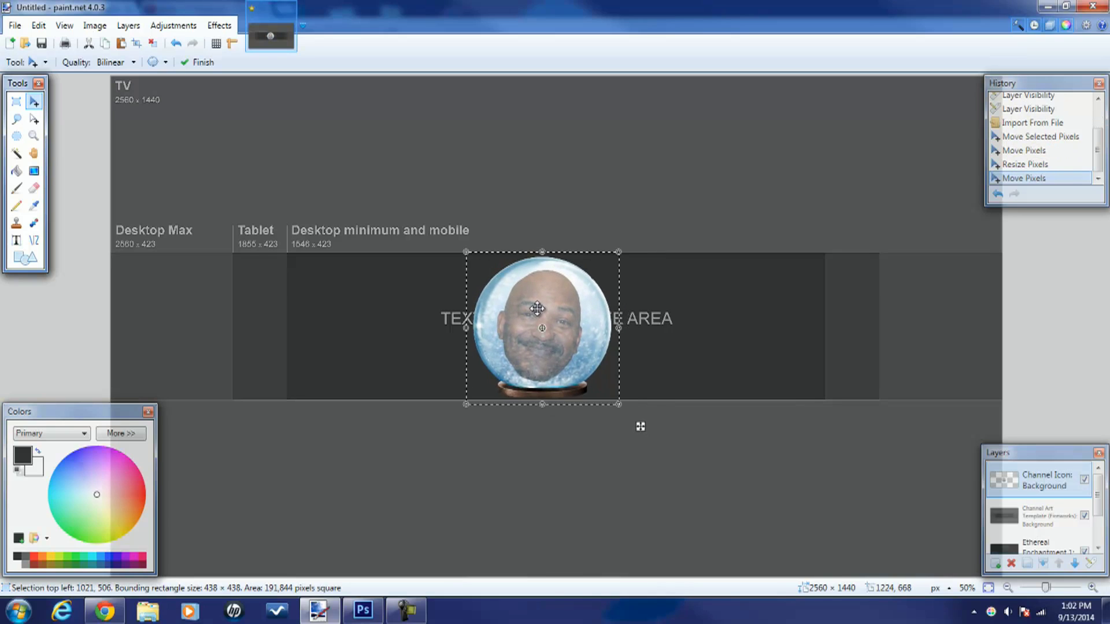
pyautogui.moveTo(466, 255); pyautogui.dragTo(476, 257)
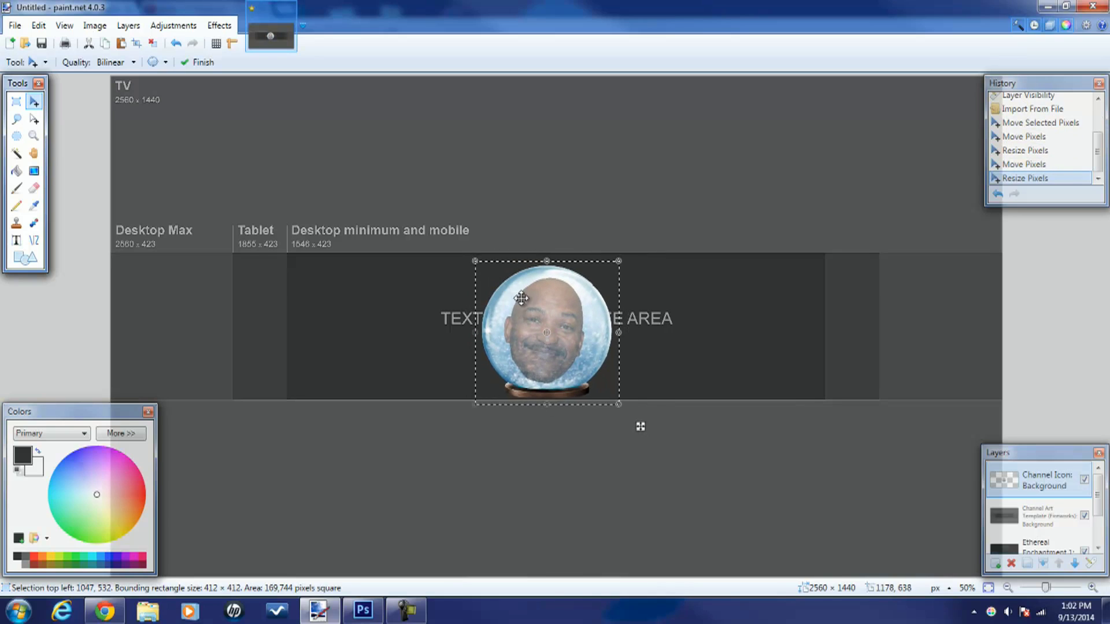
pyautogui.moveTo(525, 293); pyautogui.dragTo(537, 294)
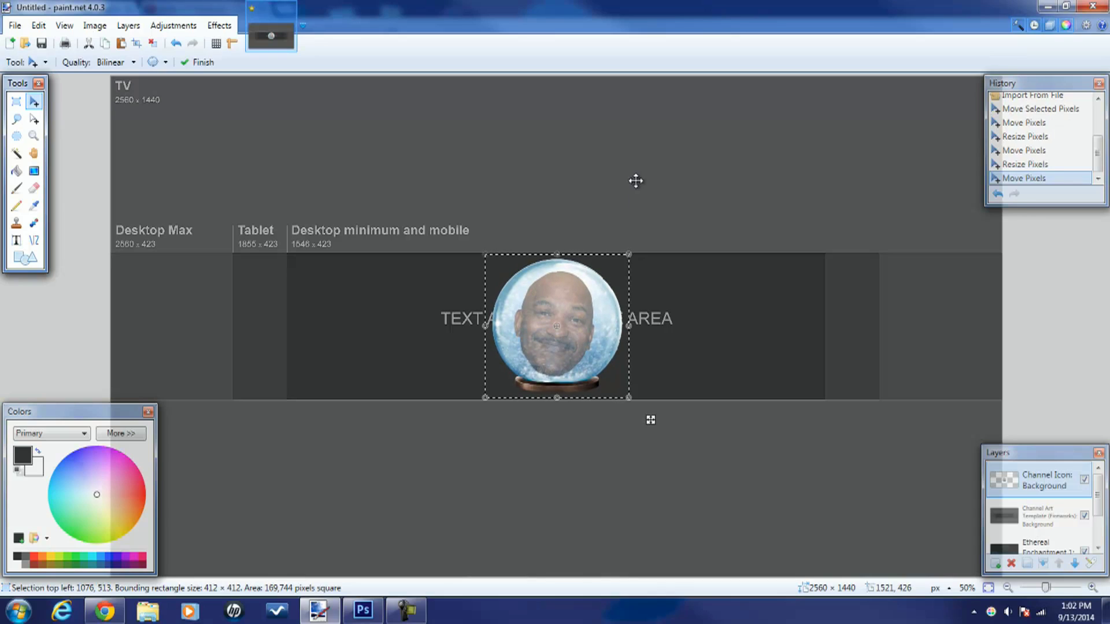
# Step: Place the two silhouettes beside the crystal ball and import the red title text layer
pyautogui.click(138, 29)
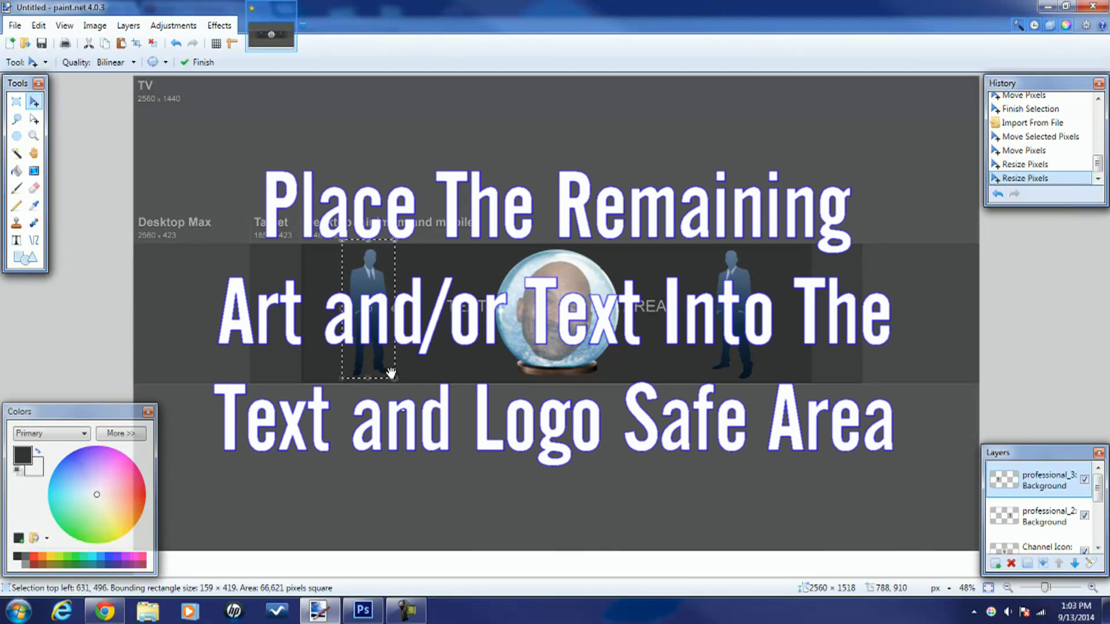
pyautogui.click(200, 62)
pyautogui.click(128, 26)
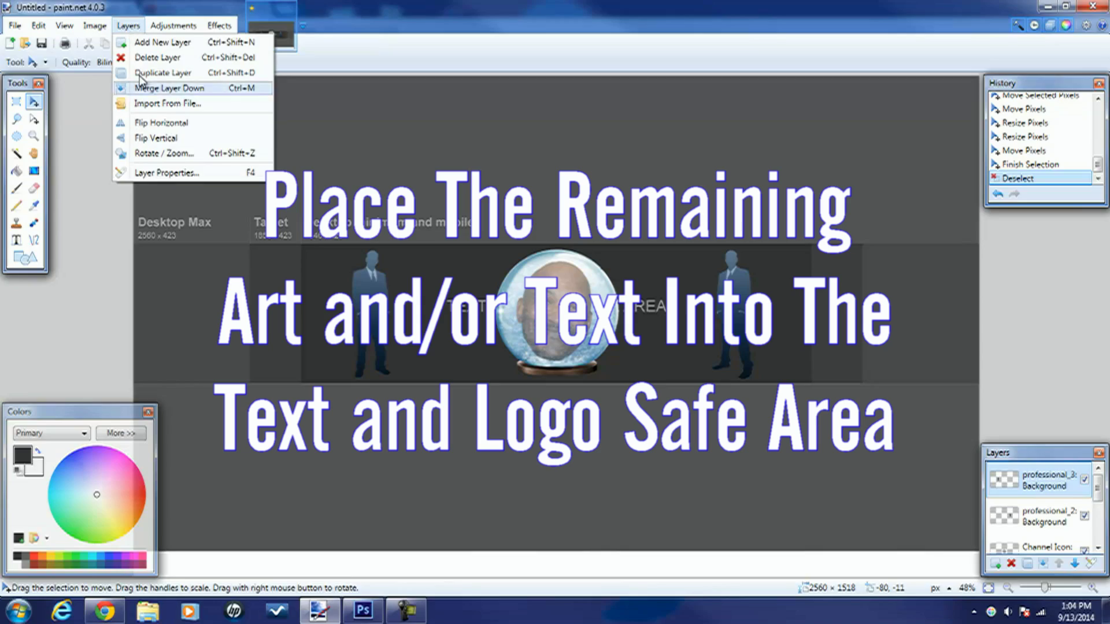
pyautogui.click(174, 123)
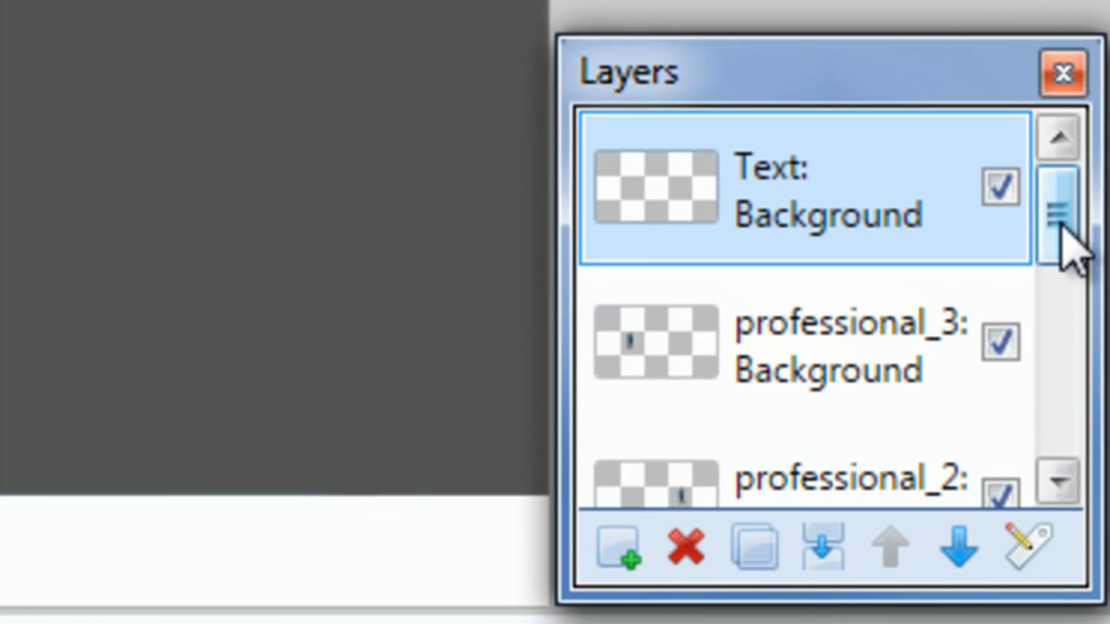
# Step: Select the Channel Icon layer and hide the Channel Art Template (Fireworks) layer
pyautogui.moveTo(1063, 231); pyautogui.dragTo(1097, 318)
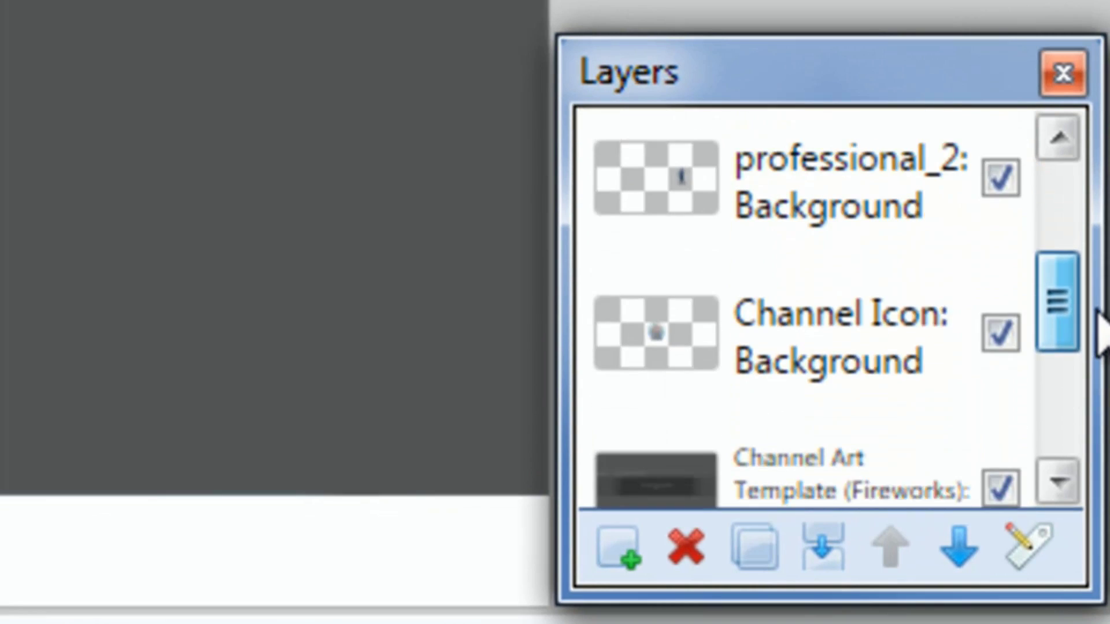
pyautogui.click(913, 306)
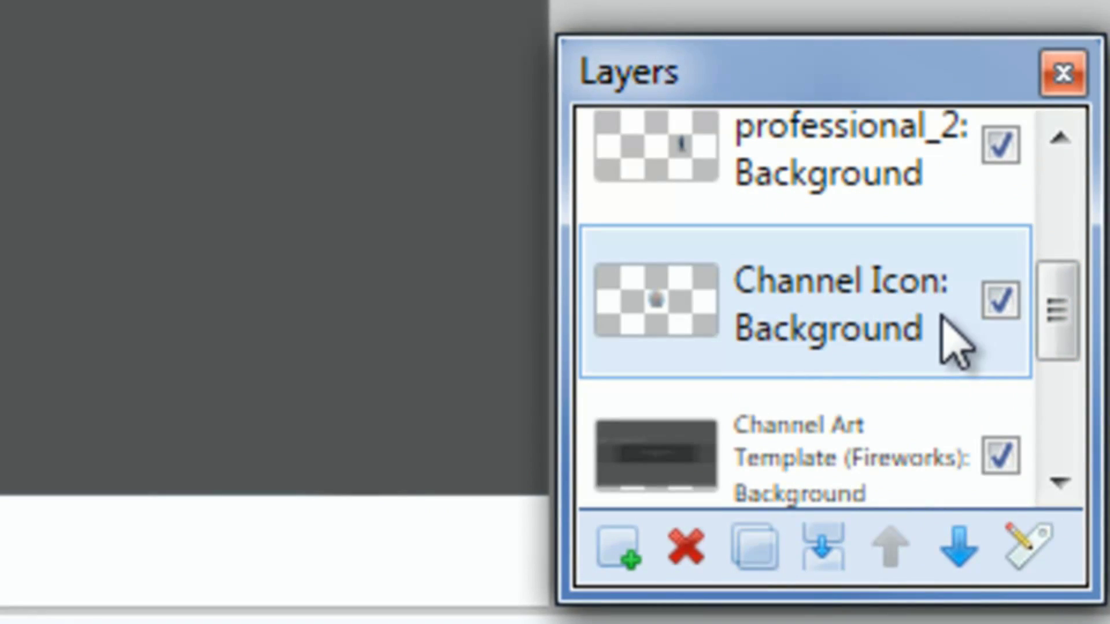
pyautogui.moveTo(1063, 328); pyautogui.dragTo(1069, 384)
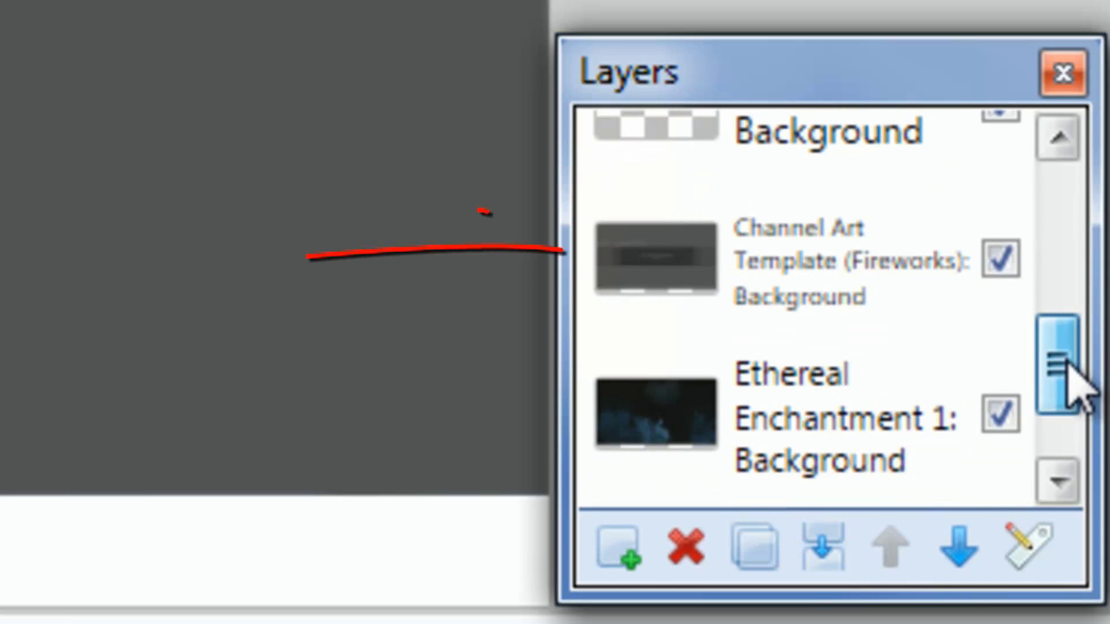
pyautogui.click(1001, 258)
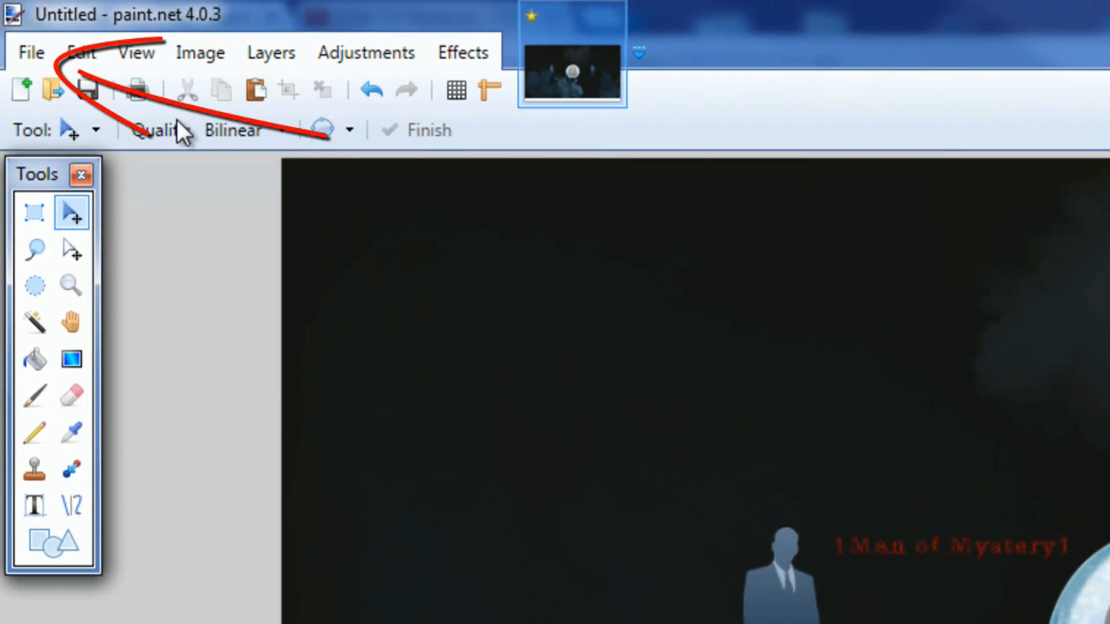
# Step: Save the flattened banner as JPEG 'Channel Art 2.jpg' at quality 95
pyautogui.click(26, 54)
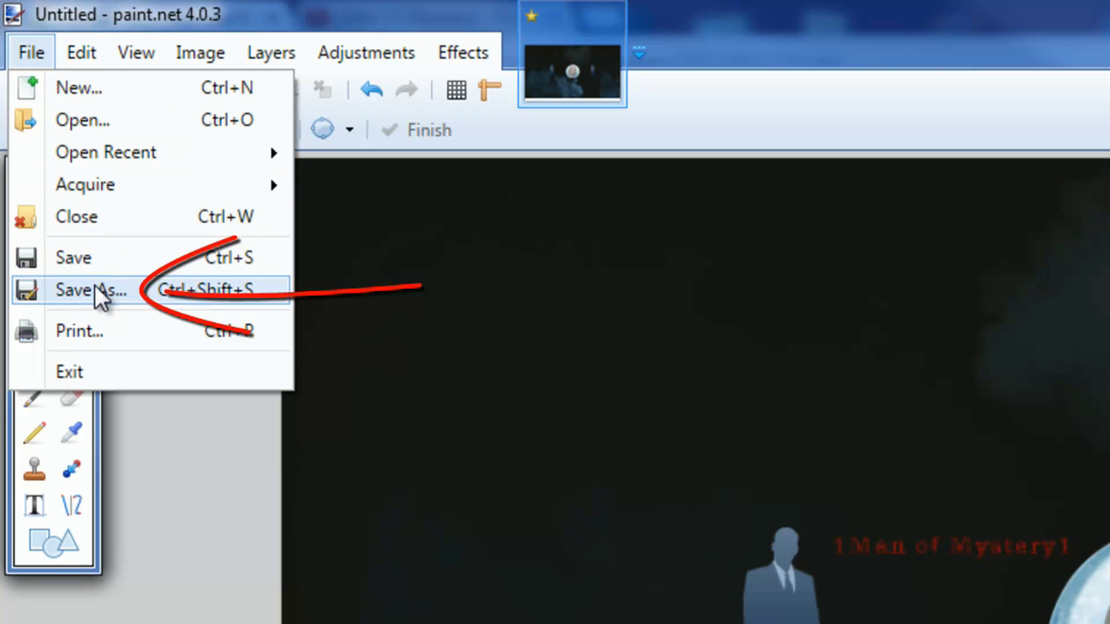
pyautogui.click(62, 292)
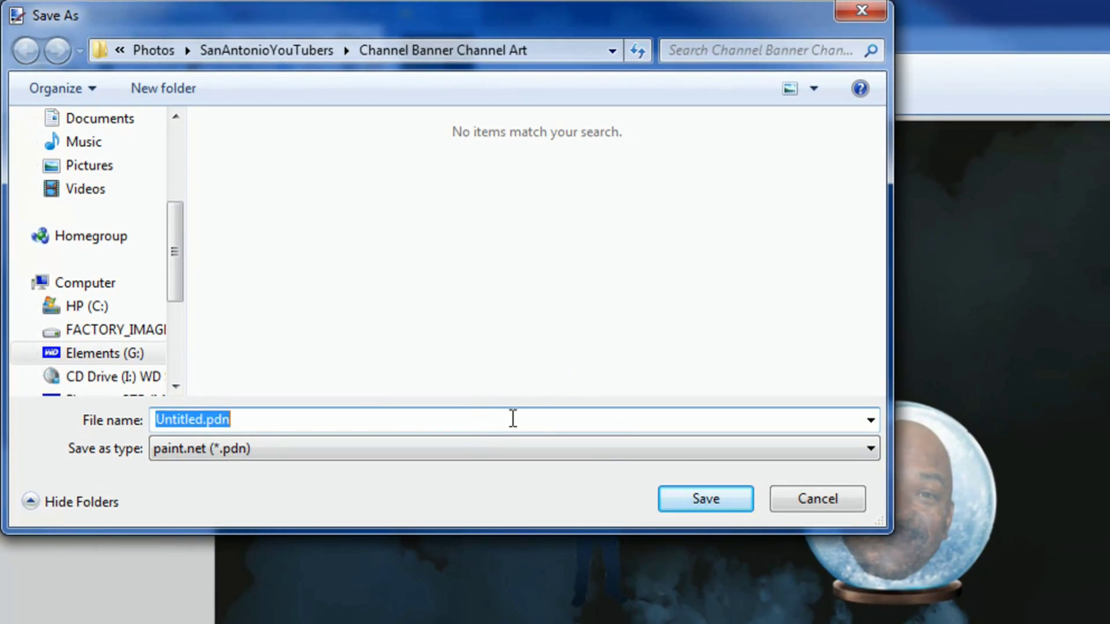
pyautogui.write('Channel ')
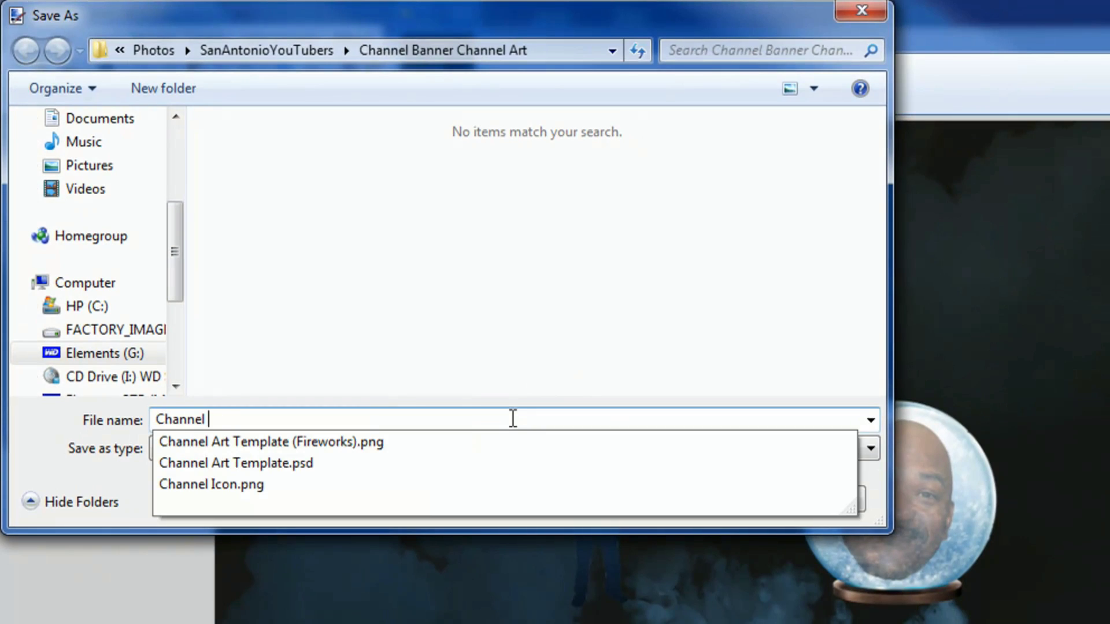
pyautogui.write('Art 2')
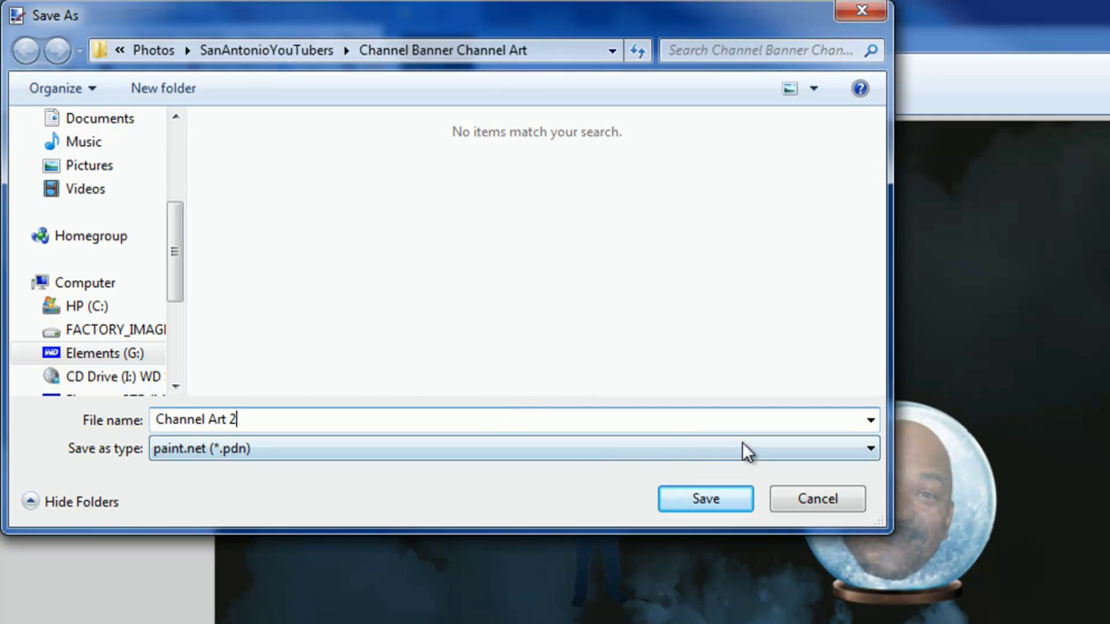
pyautogui.click(747, 453)
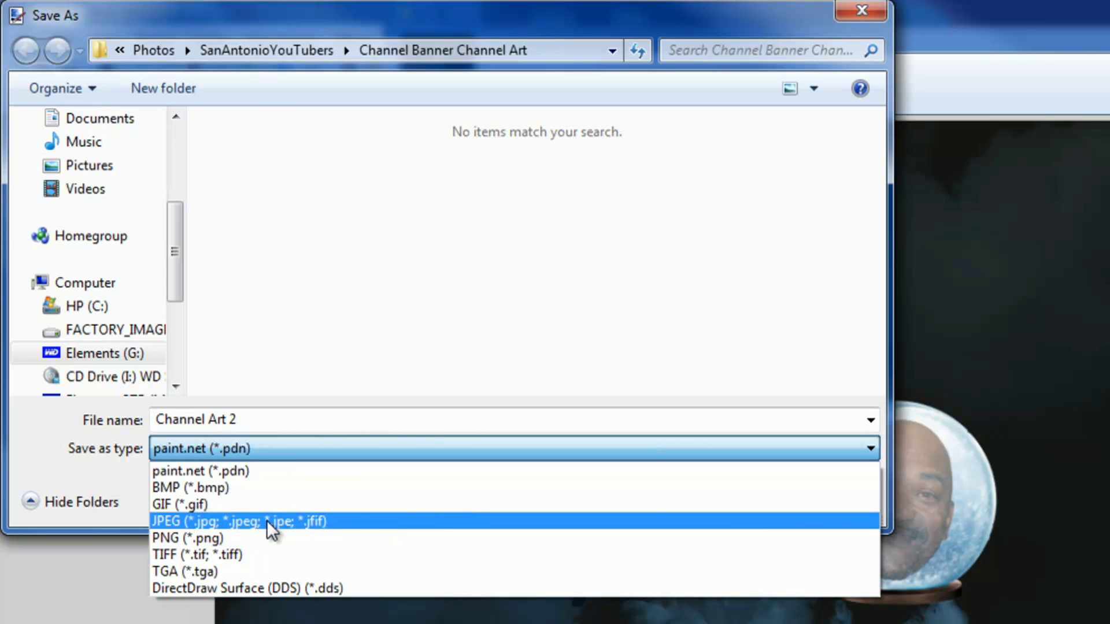
pyautogui.click(268, 527)
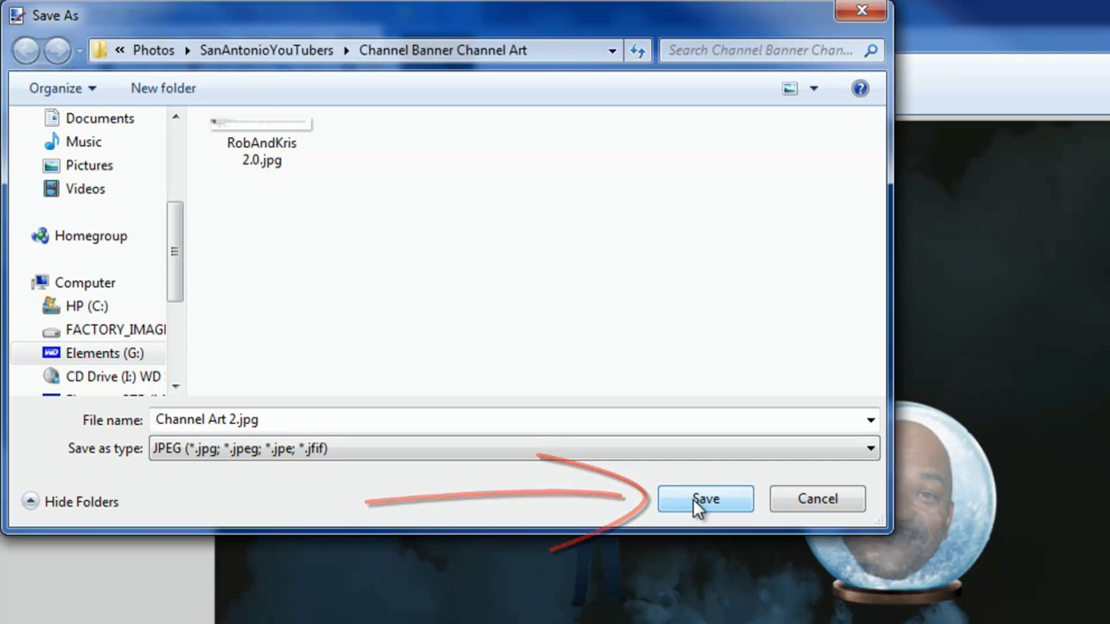
pyautogui.click(692, 498)
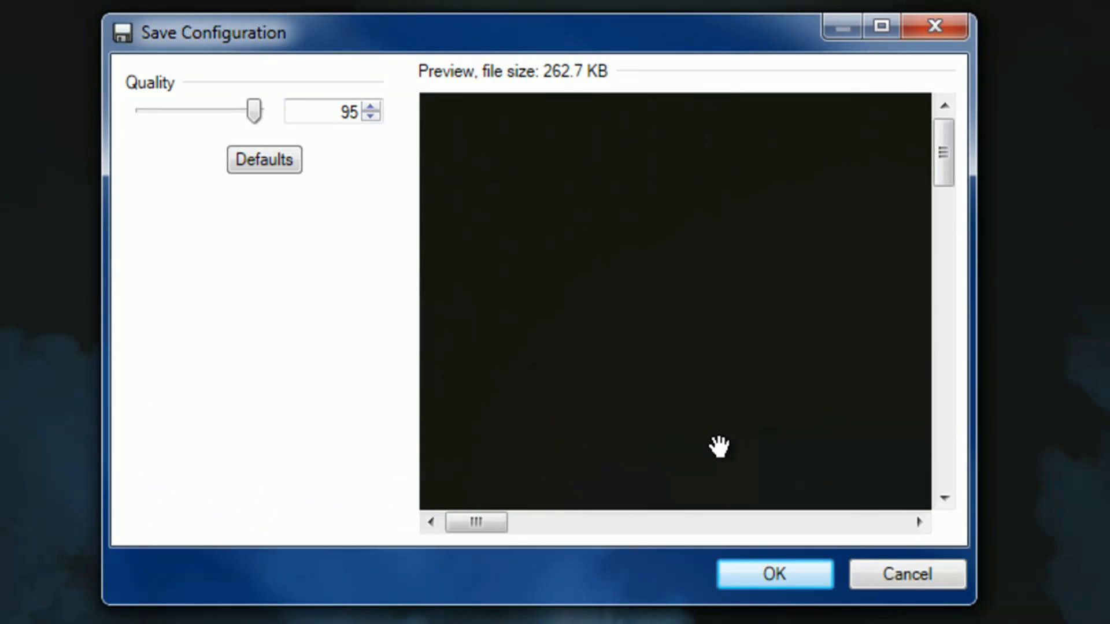
pyautogui.click(768, 573)
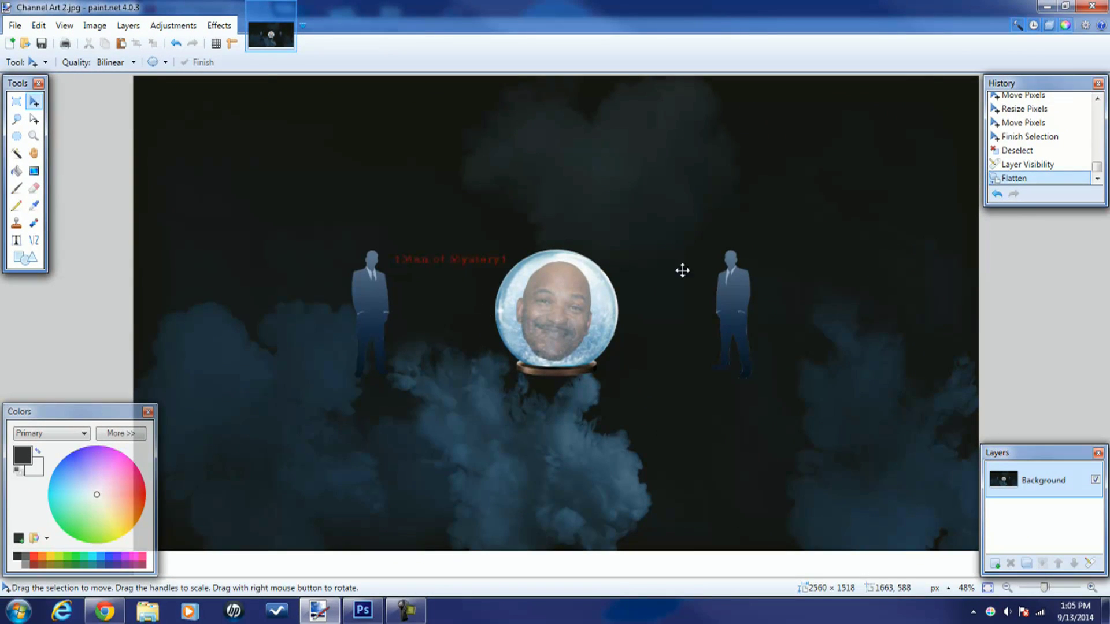
# Step: Close paint.net and open Ethereal Enchantment.psd in Photoshop
pyautogui.click(1089, 7)
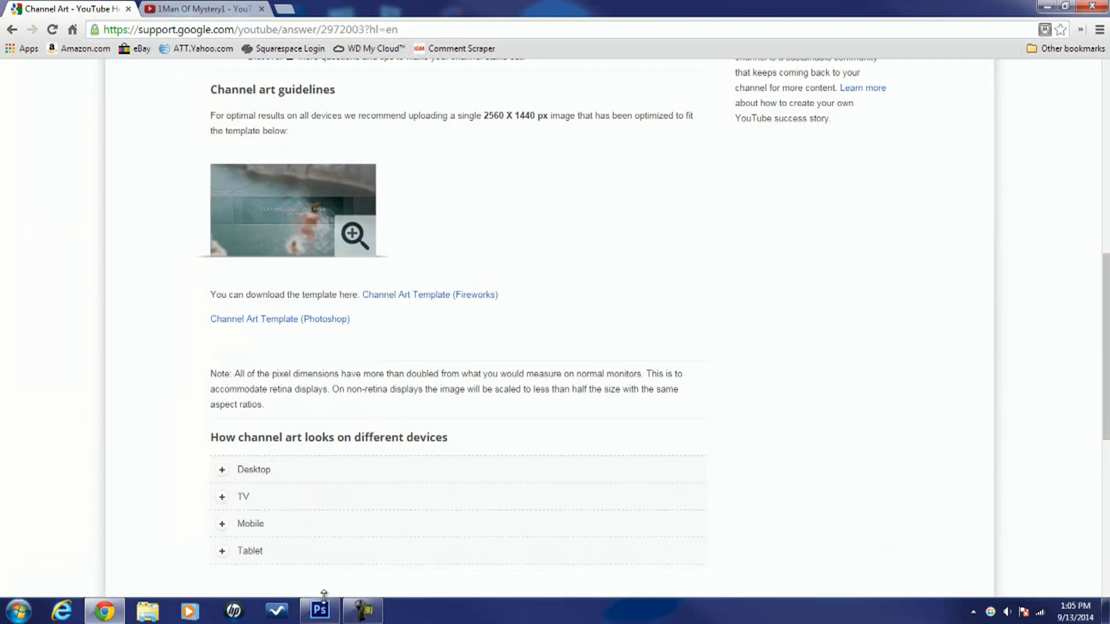
pyautogui.click(319, 610)
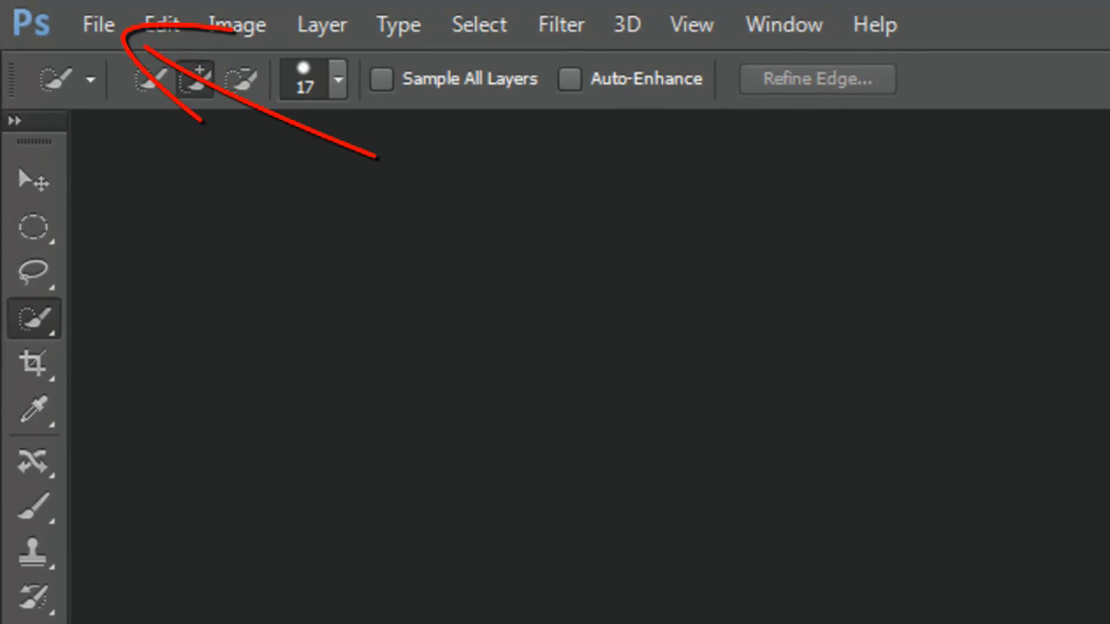
pyautogui.click(100, 32)
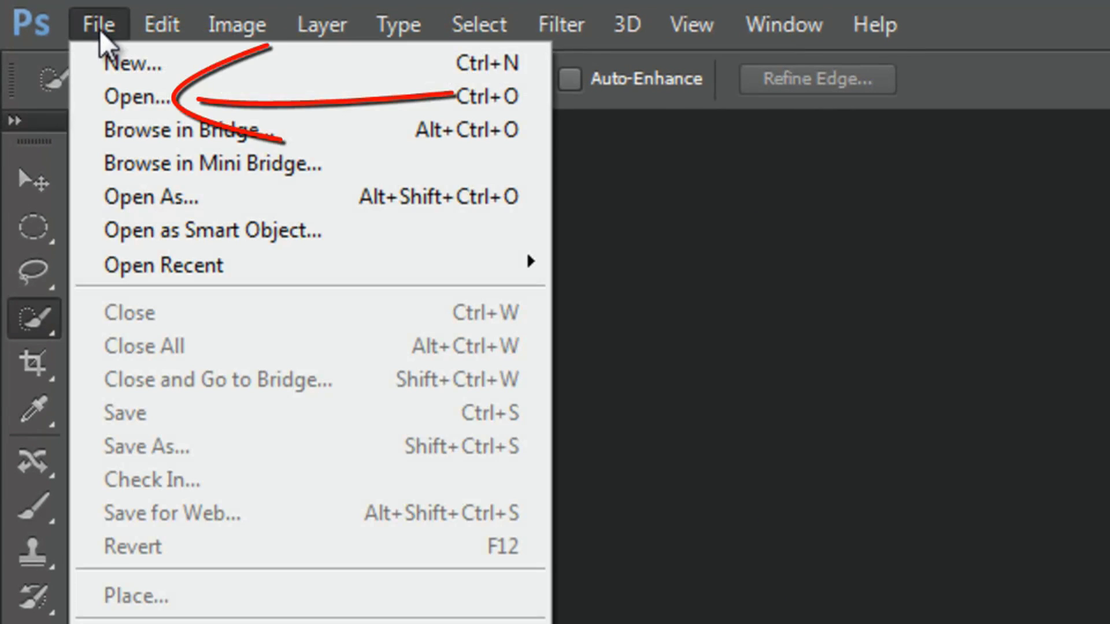
pyautogui.click(131, 106)
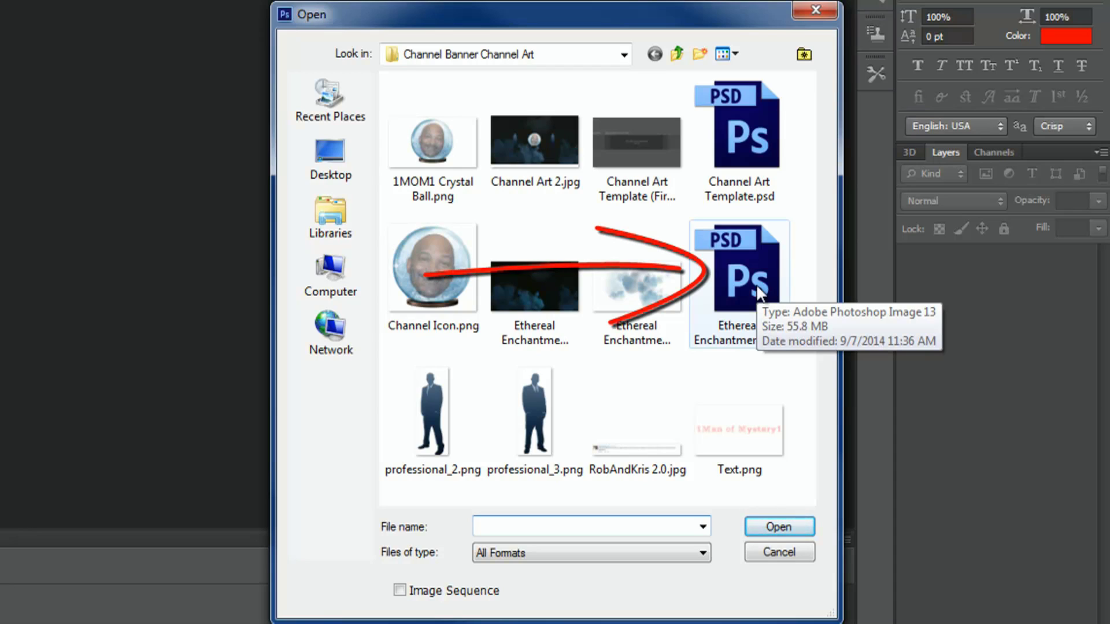
pyautogui.click(751, 276)
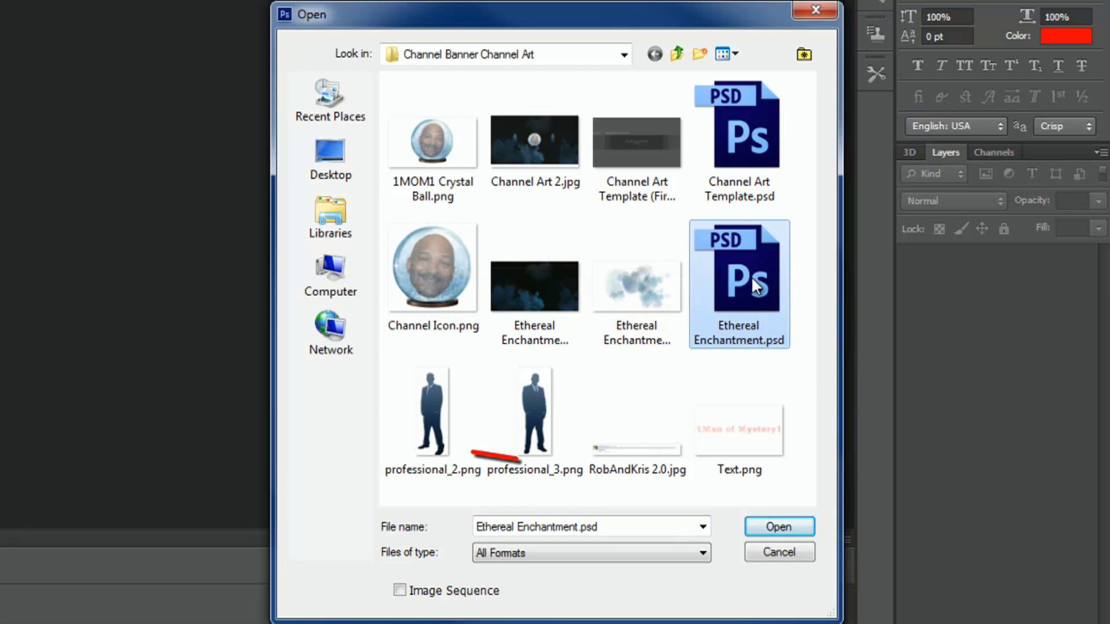
pyautogui.click(789, 522)
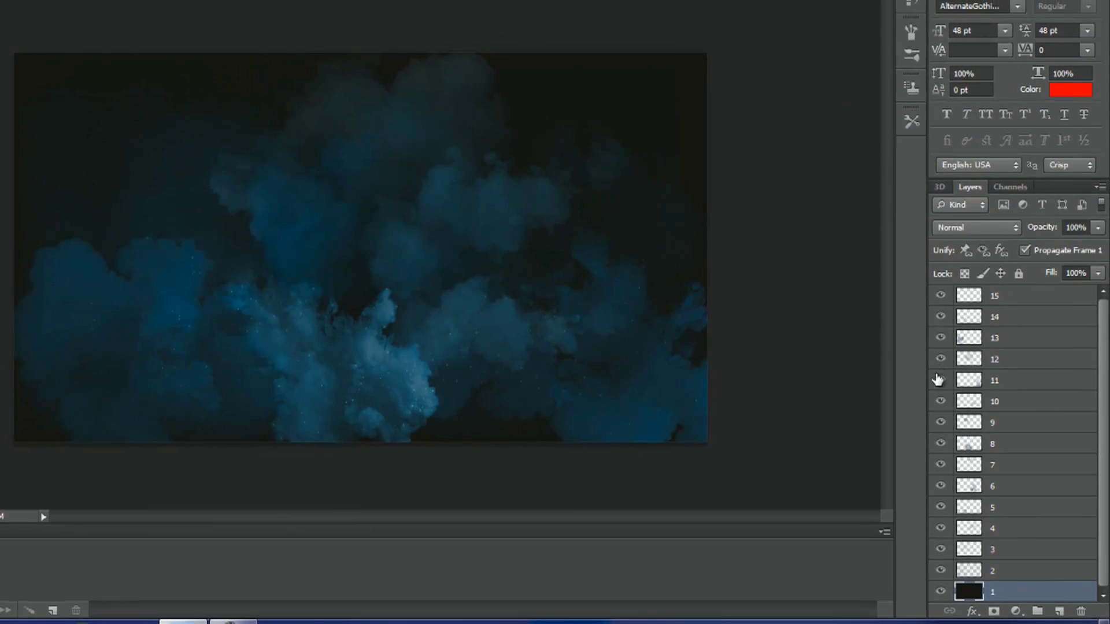
# Step: Toggle visibility of smoke layers 11, 12 and 8 to compare them
pyautogui.click(941, 380)
pyautogui.click(940, 359)
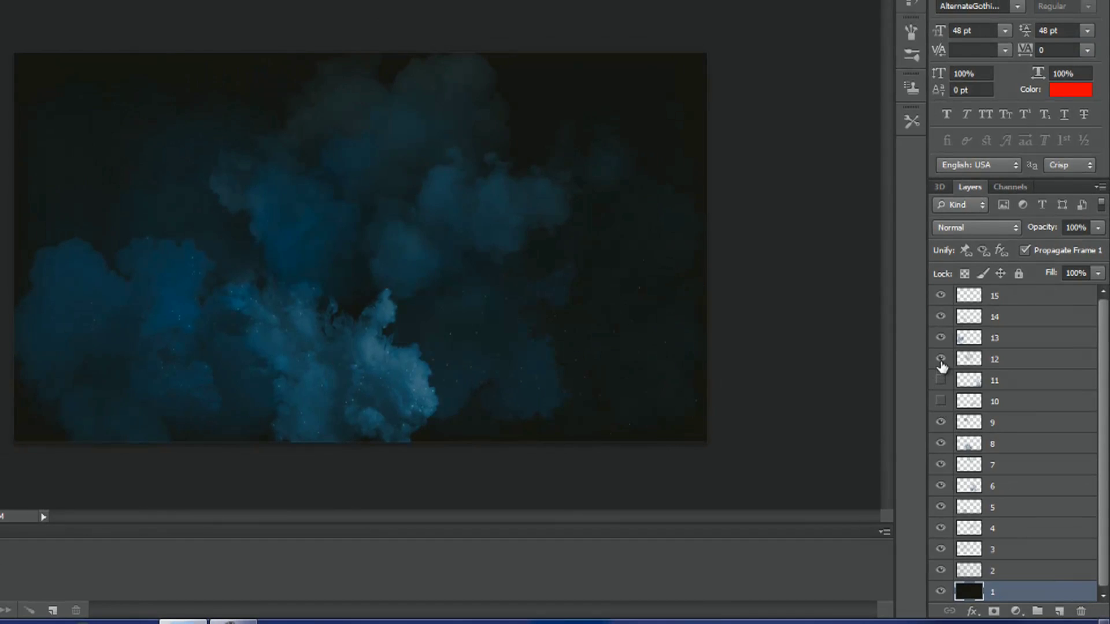
pyautogui.click(940, 449)
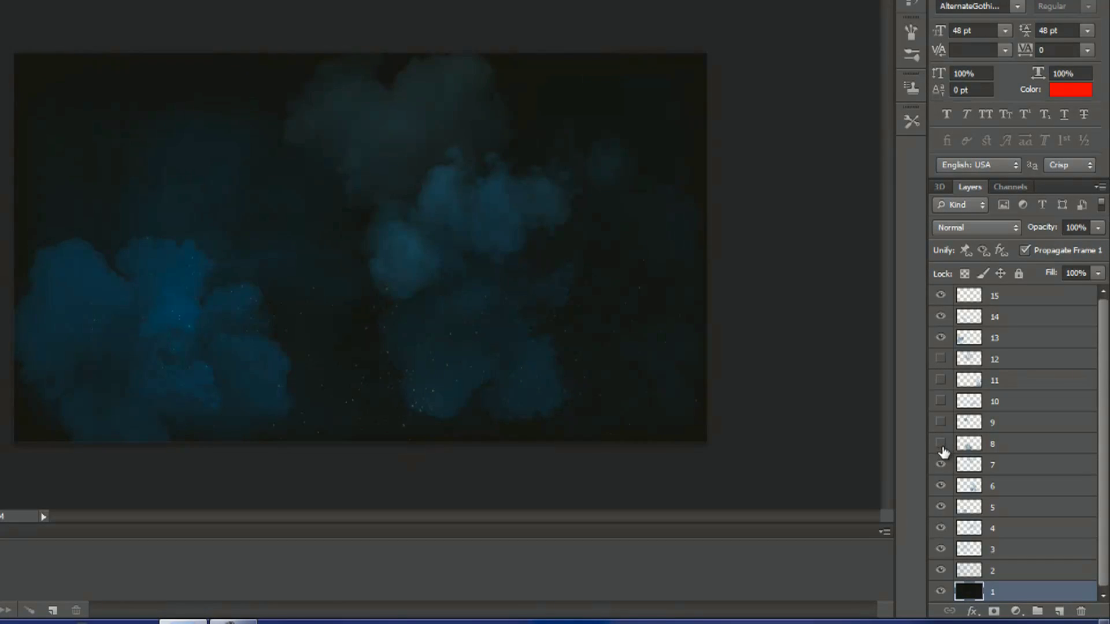
pyautogui.click(940, 401)
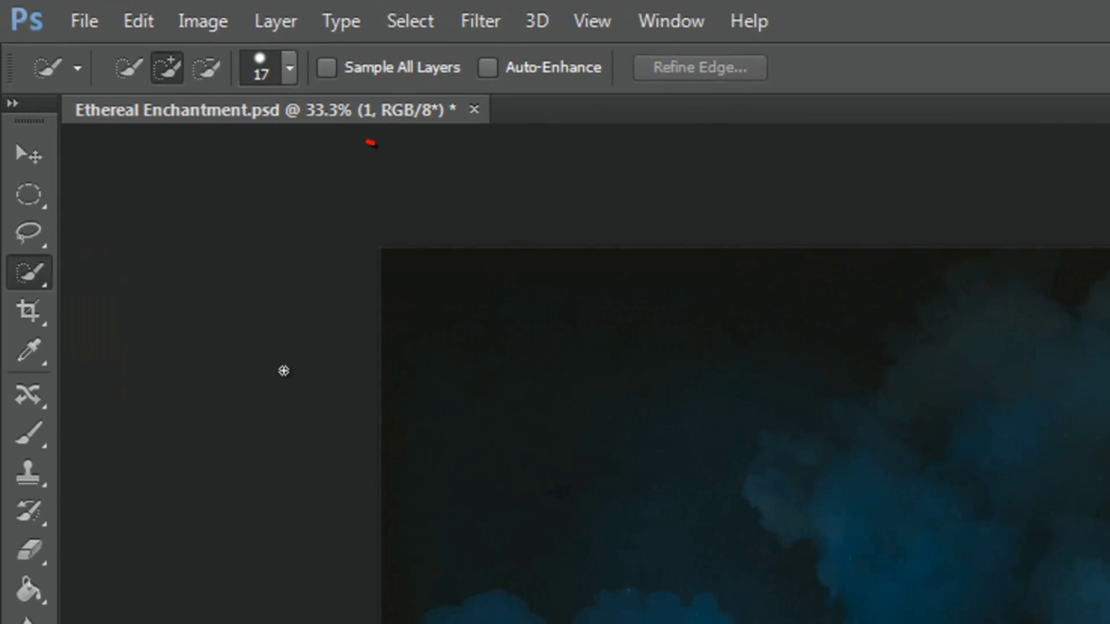
# Step: Choose Channel Art Template.psd as the file to place
pyautogui.click(84, 25)
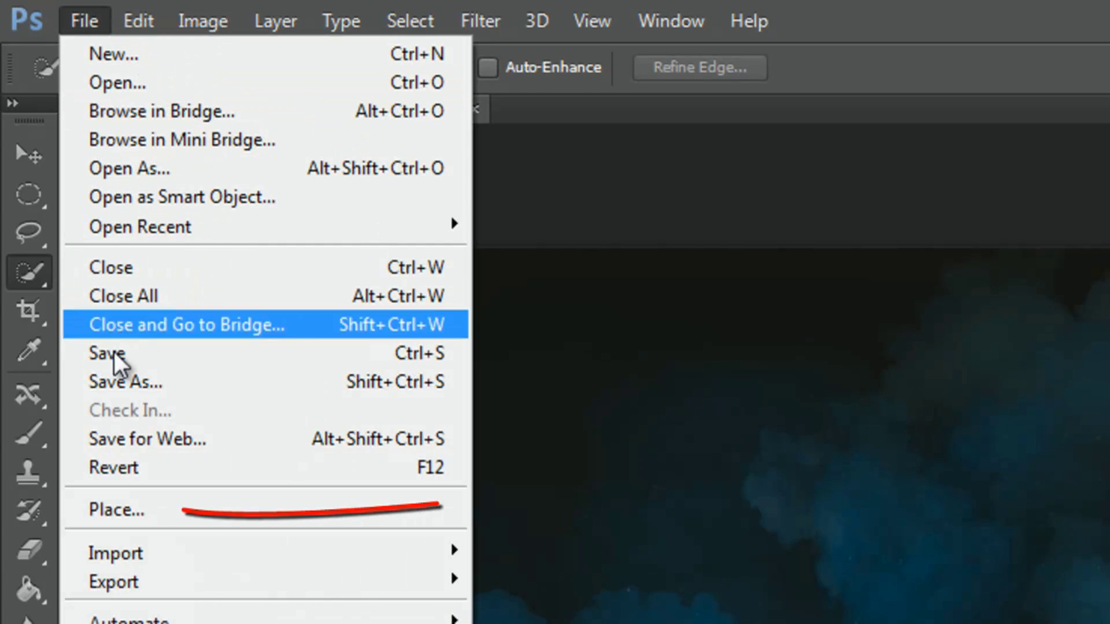
pyautogui.click(108, 512)
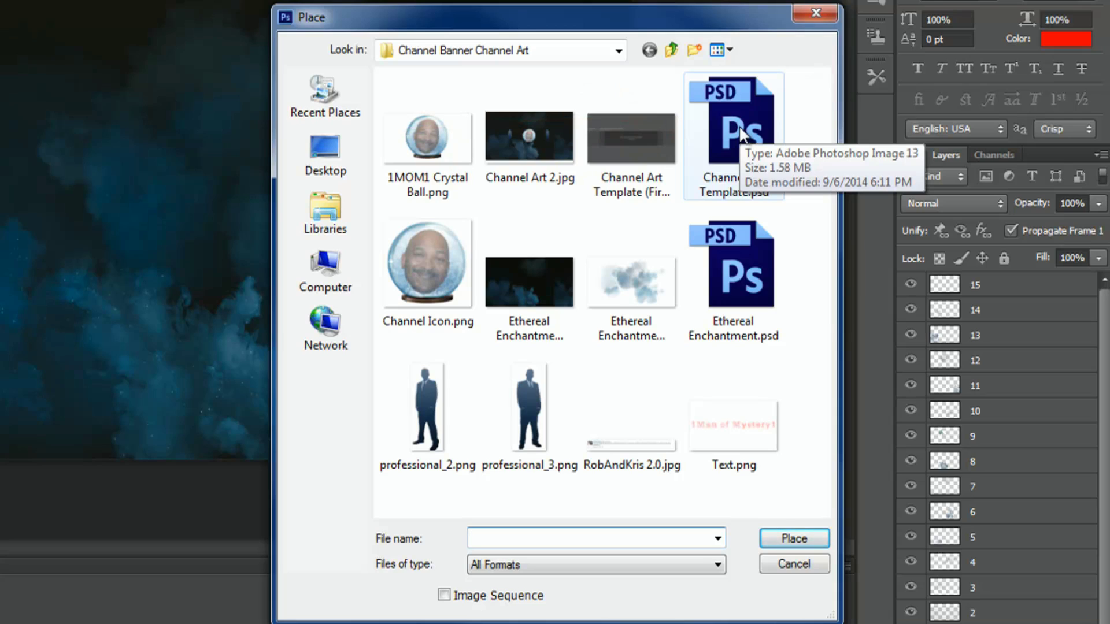
pyautogui.click(740, 129)
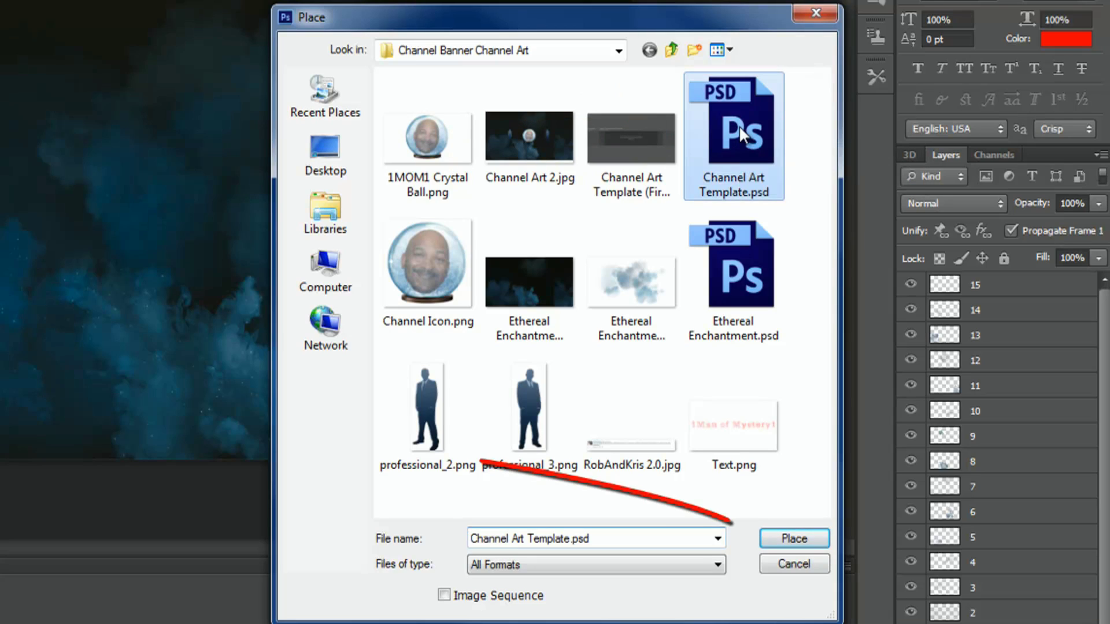
# Step: Place Channel Art Template.psd at full size and move its layer to the top of the stack
pyautogui.click(808, 542)
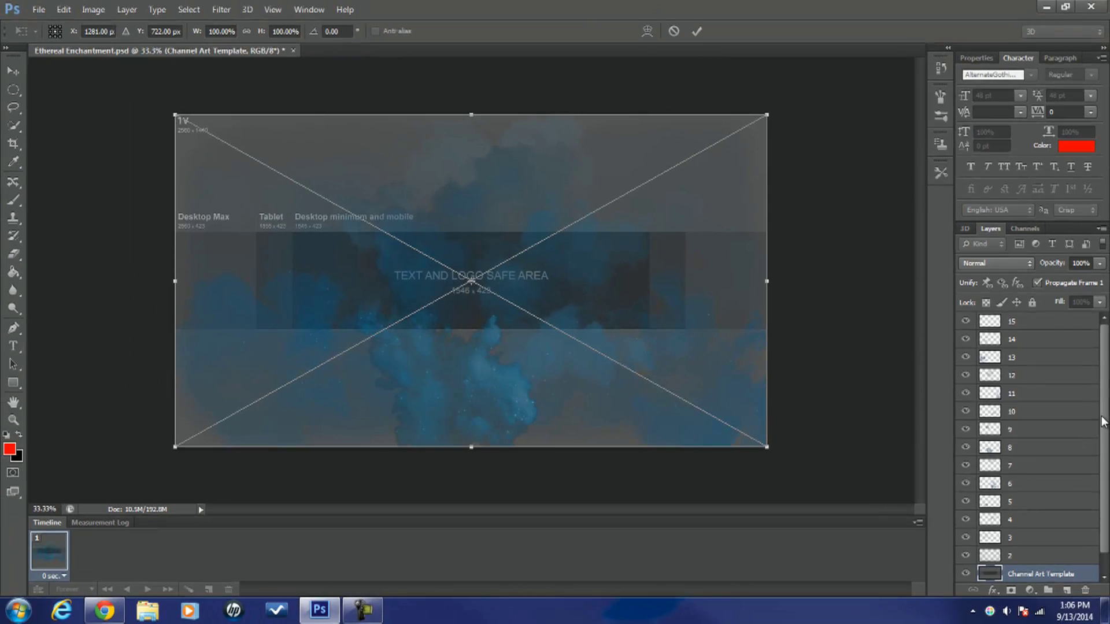
pyautogui.moveTo(1105, 390); pyautogui.dragTo(1107, 466)
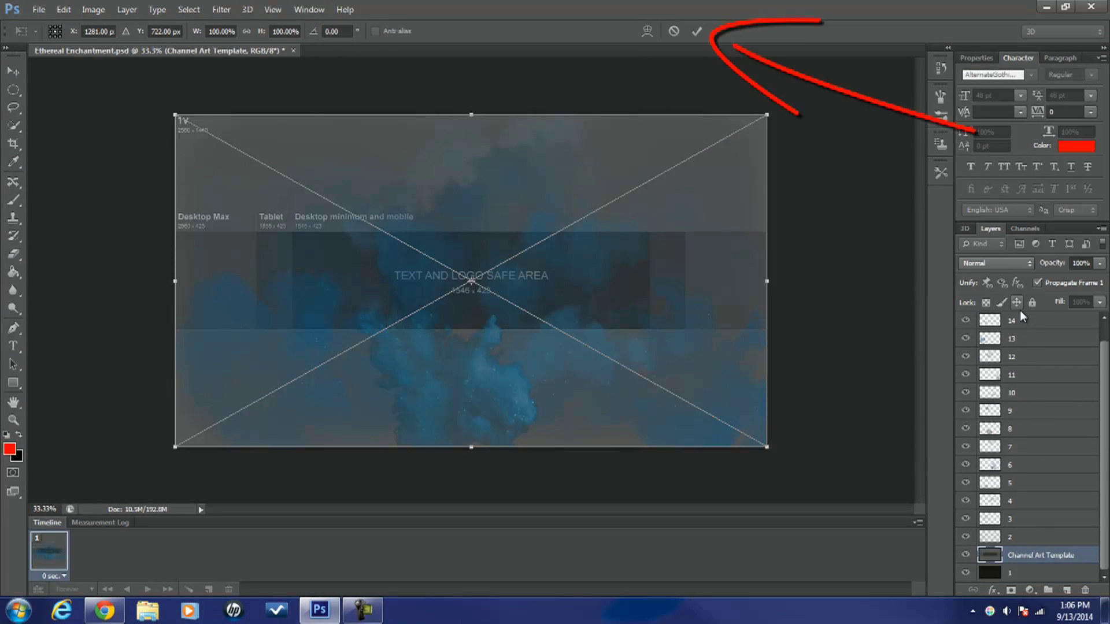
pyautogui.click(697, 31)
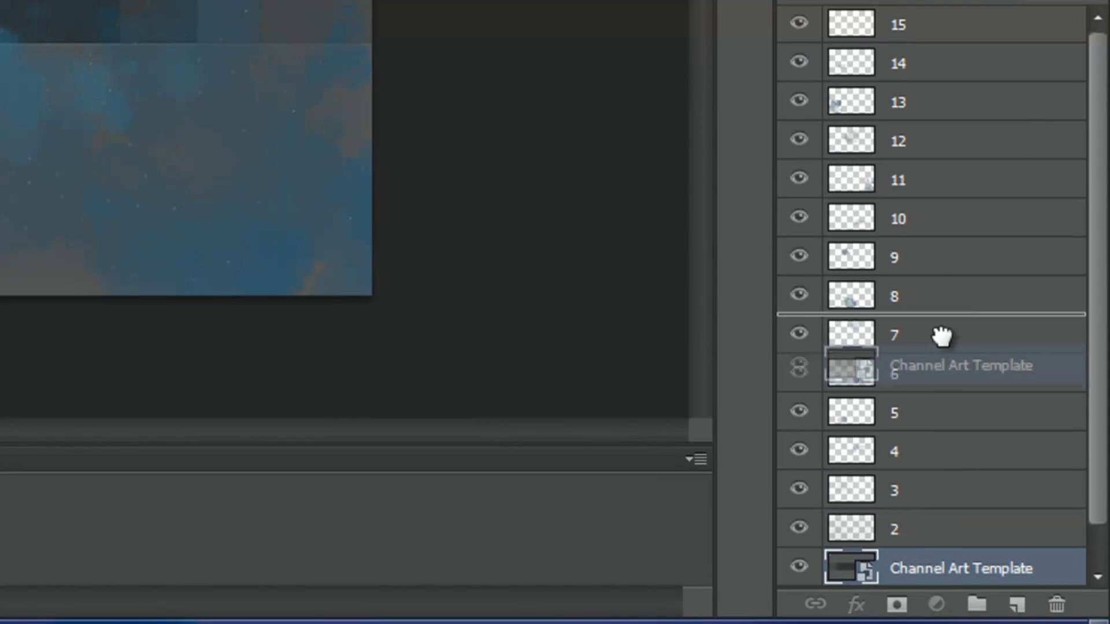
pyautogui.moveTo(937, 569)
pyautogui.mouseDown()
pyautogui.moveTo(948, 46)
pyautogui.moveTo(971, 23)
pyautogui.mouseUp()
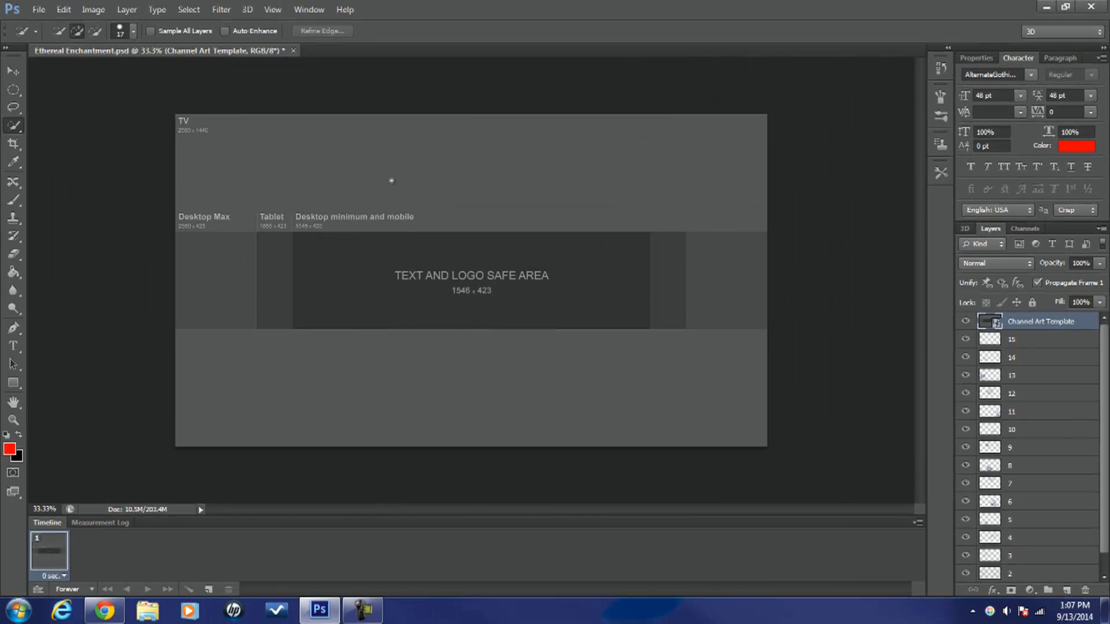
# Step: Place the 1MOM1 Crystal Ball image at half size in the centre safe area, then add the Text image
pyautogui.click(35, 11)
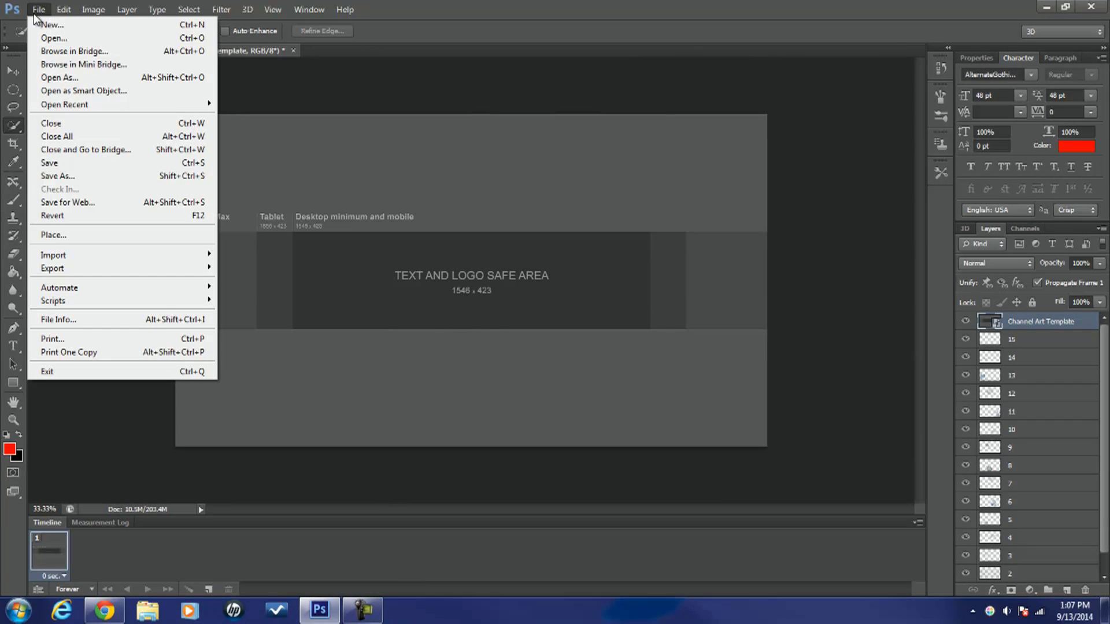
pyautogui.click(58, 234)
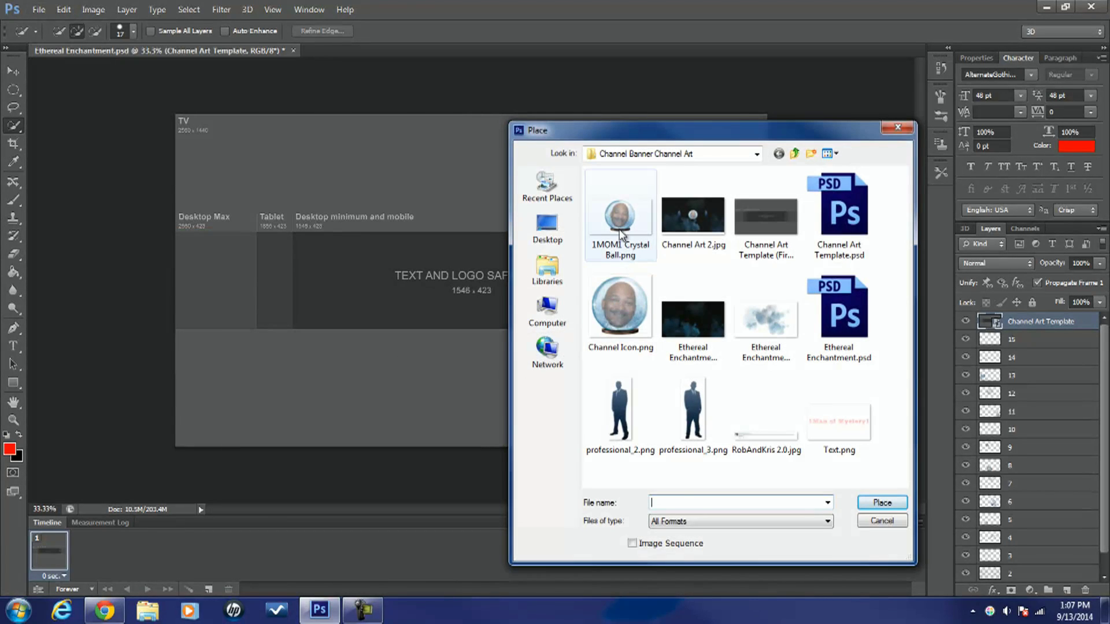
pyautogui.click(620, 219)
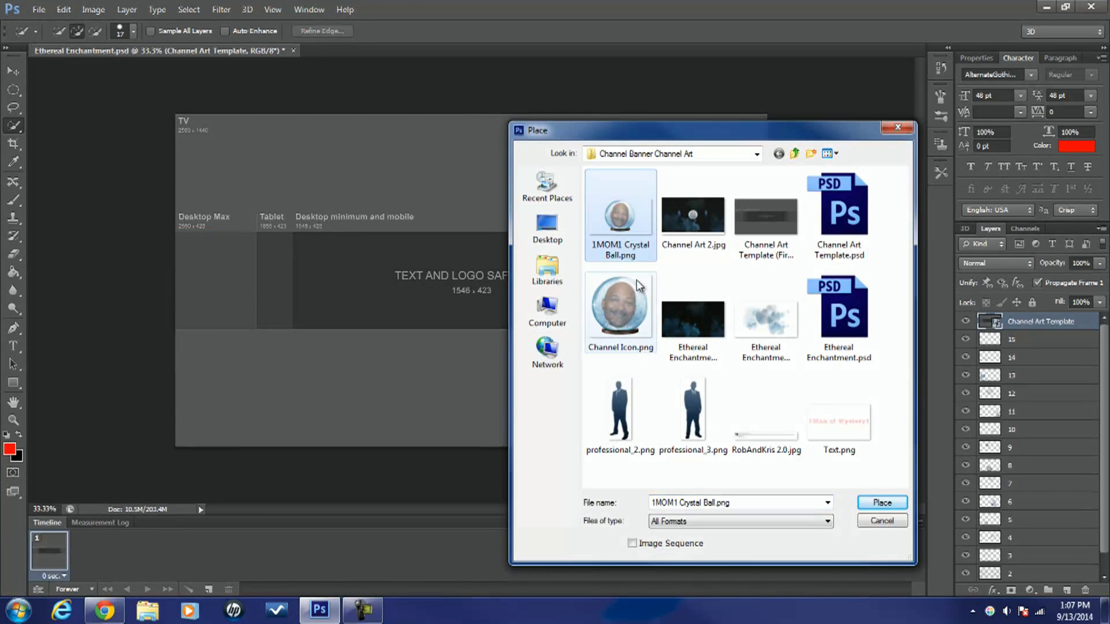
pyautogui.click(881, 503)
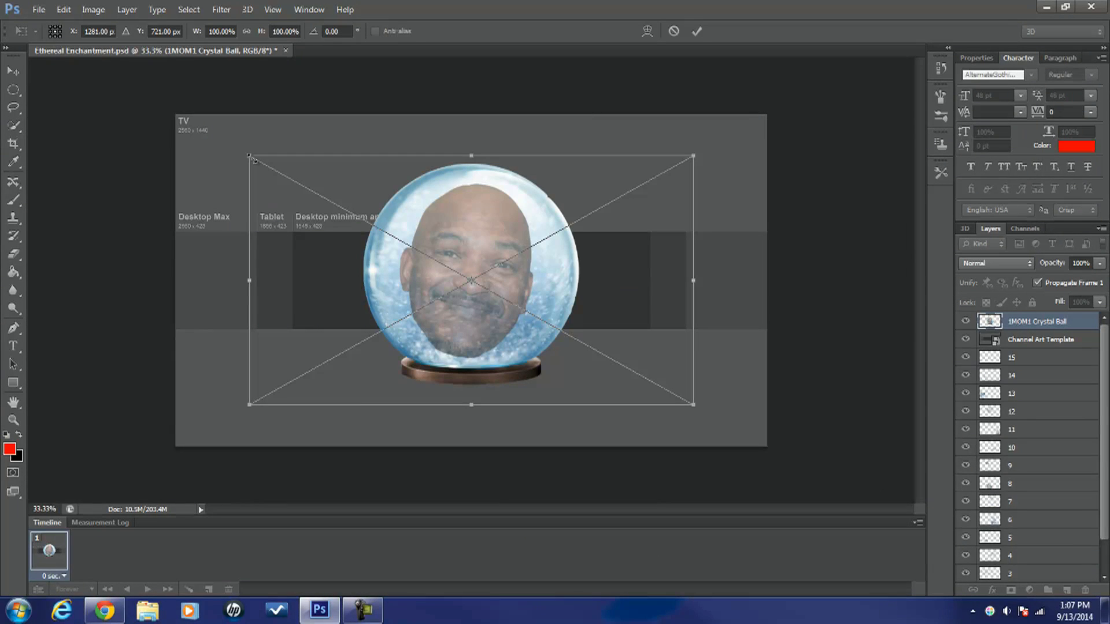
pyautogui.moveTo(250, 157); pyautogui.dragTo(455, 271)
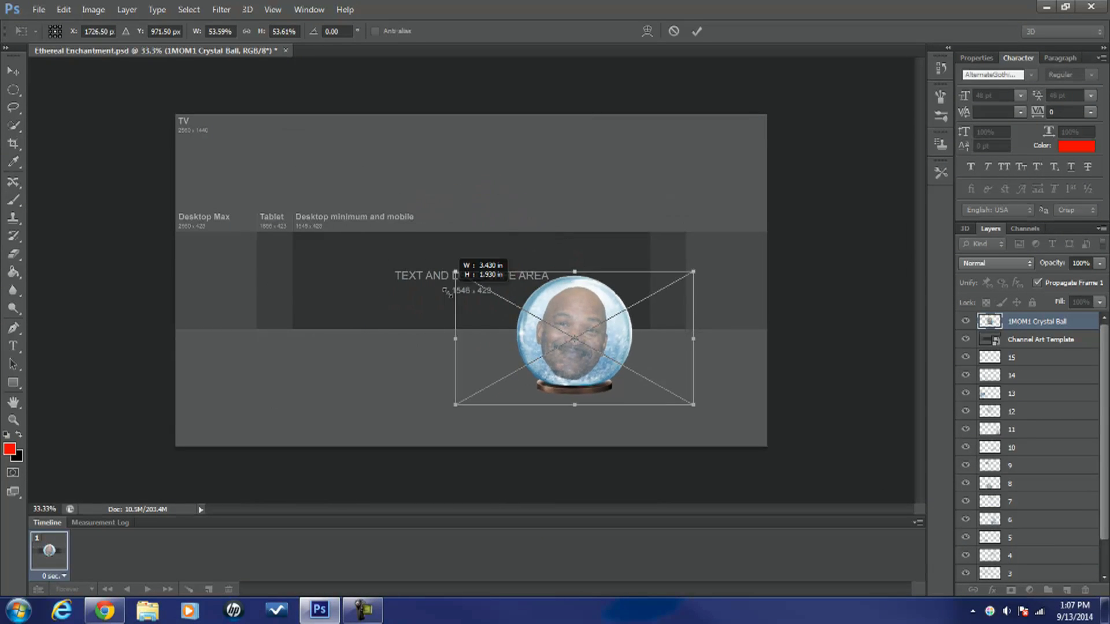
pyautogui.moveTo(583, 314); pyautogui.dragTo(487, 257)
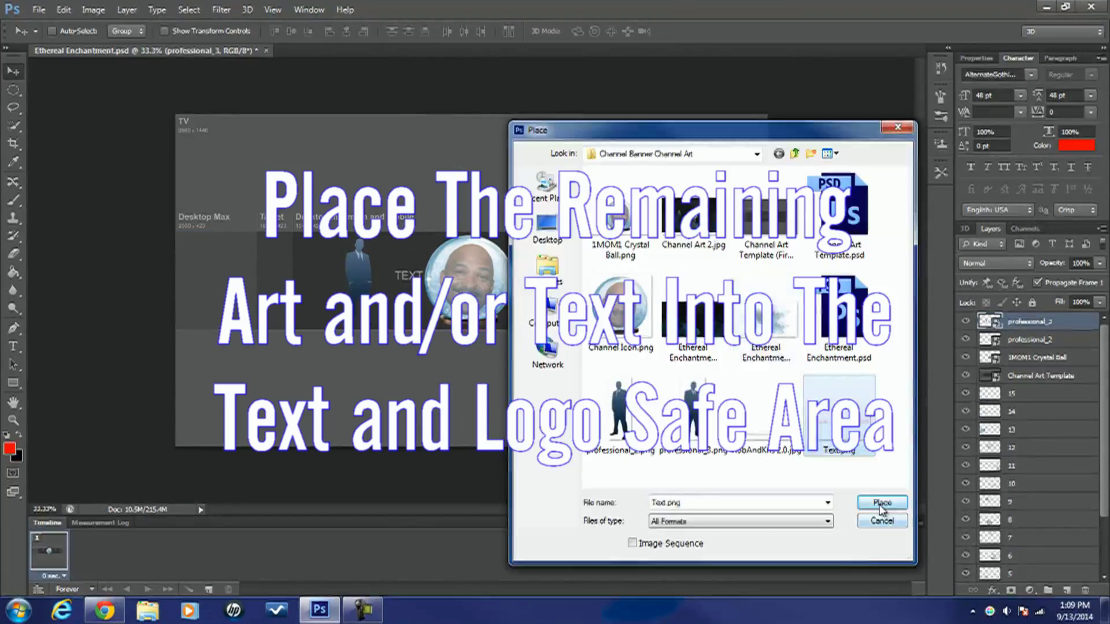
pyautogui.click(1002, 355)
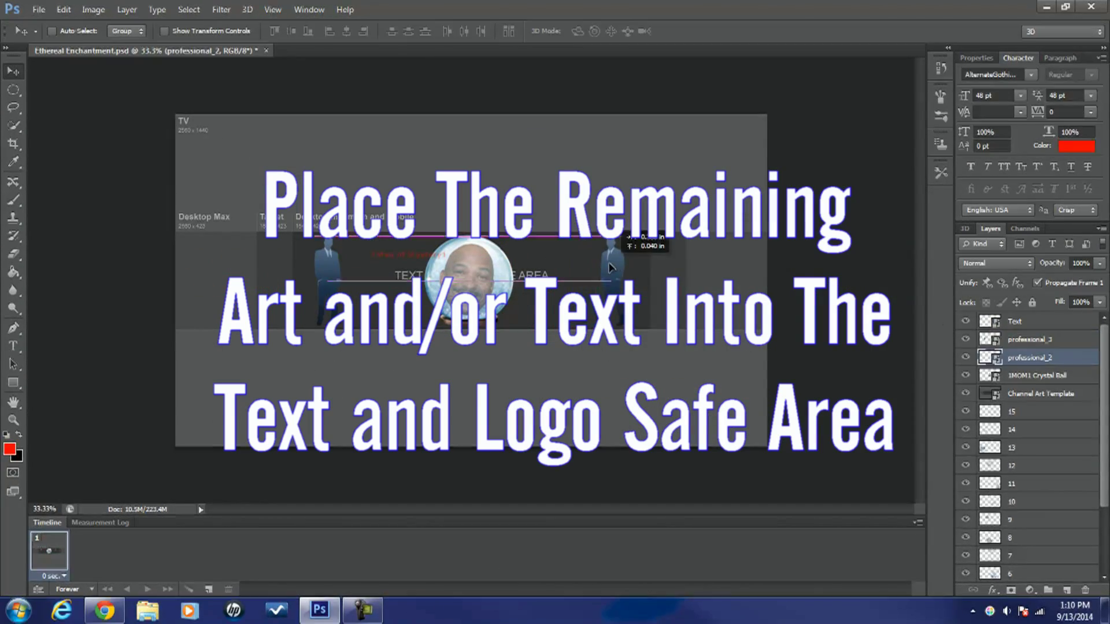
pyautogui.click(1005, 322)
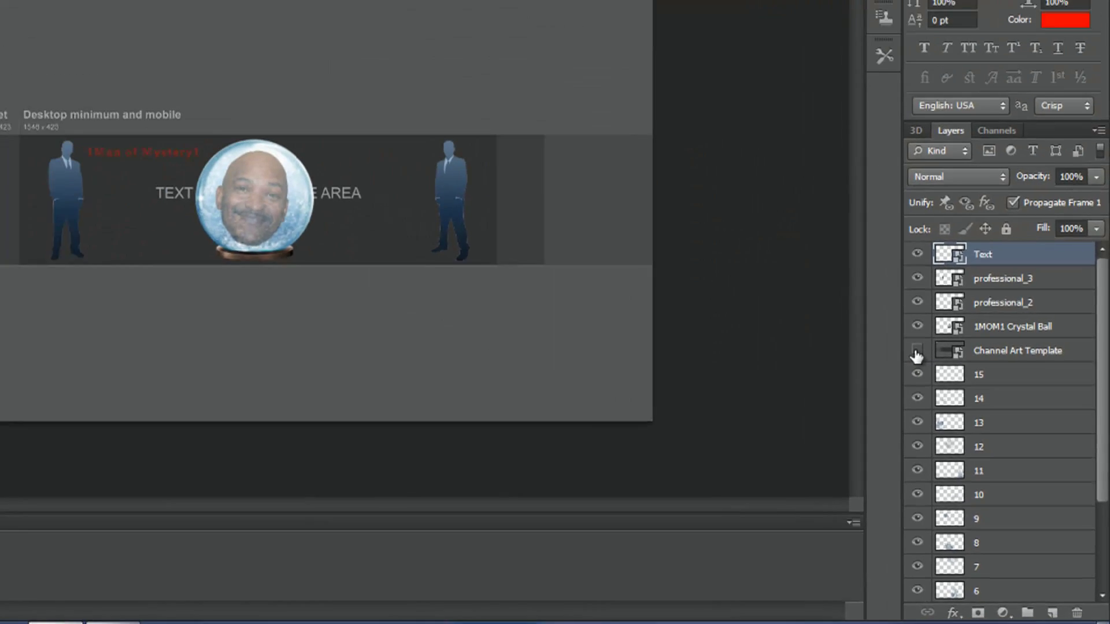
# Step: Hide the template and move the Crystal Ball layer between cloud layers 3 and 2
pyautogui.click(936, 381)
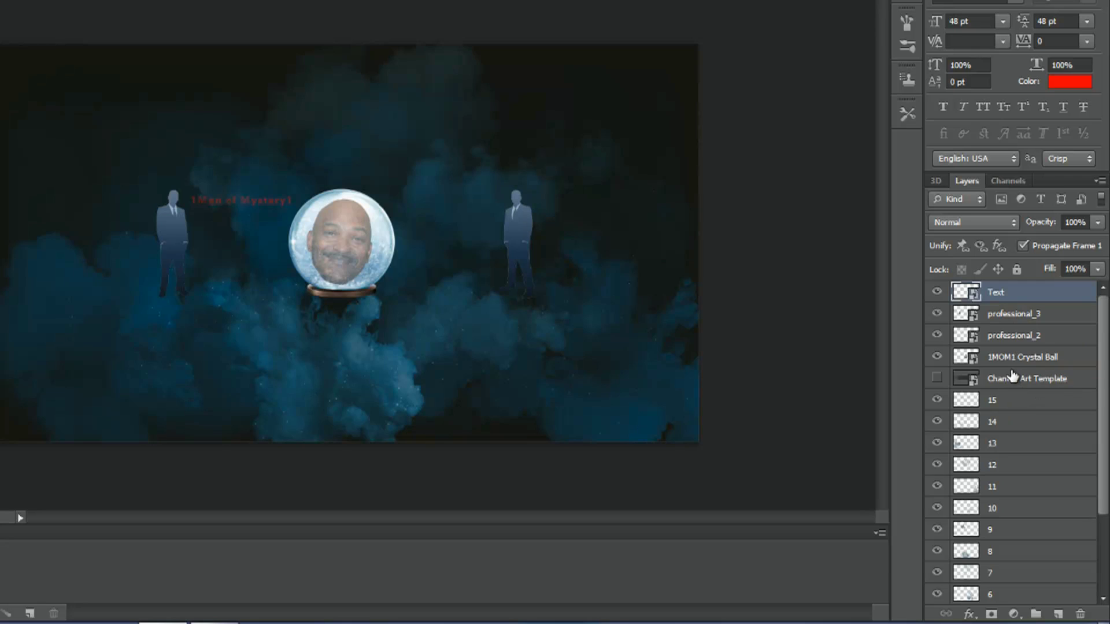
pyautogui.moveTo(1004, 361); pyautogui.dragTo(996, 584)
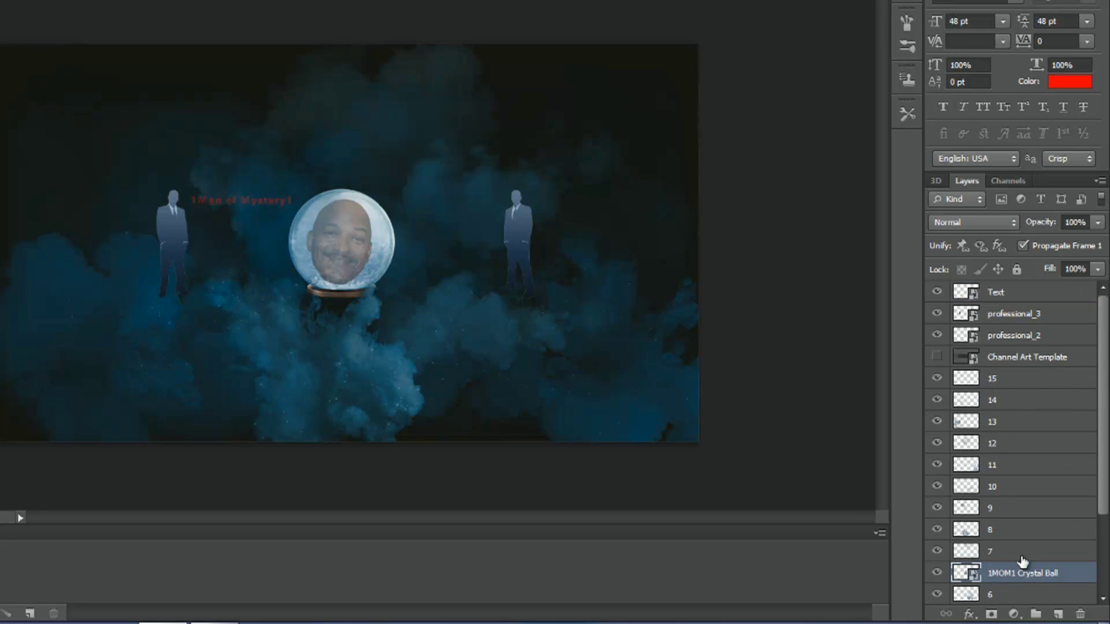
pyautogui.moveTo(1100, 409); pyautogui.dragTo(1104, 541)
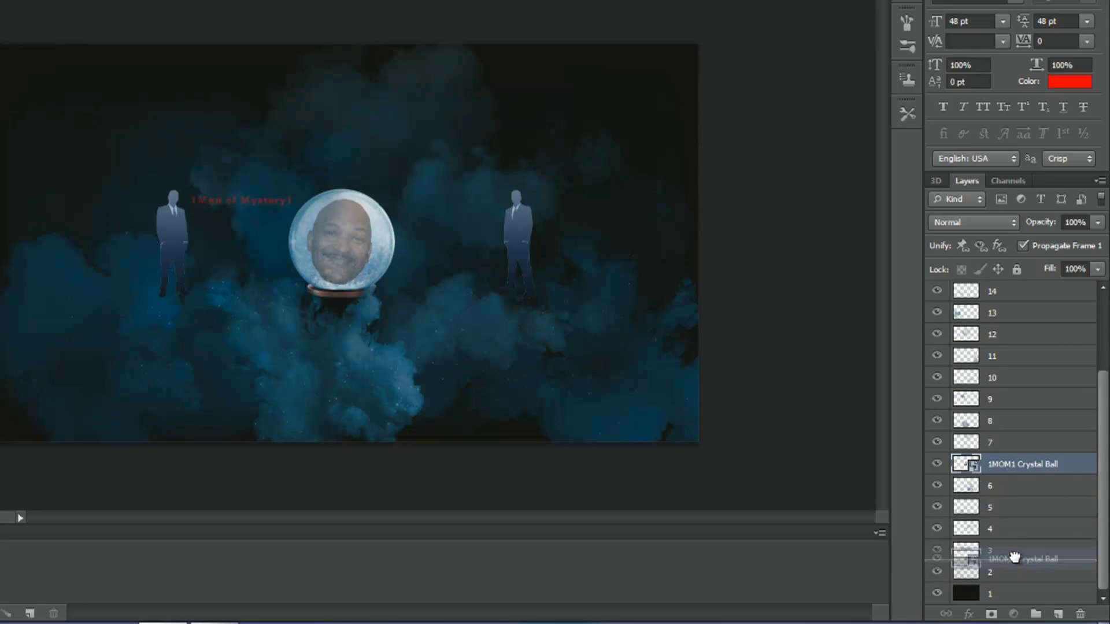
pyautogui.moveTo(1010, 466); pyautogui.dragTo(1016, 562)
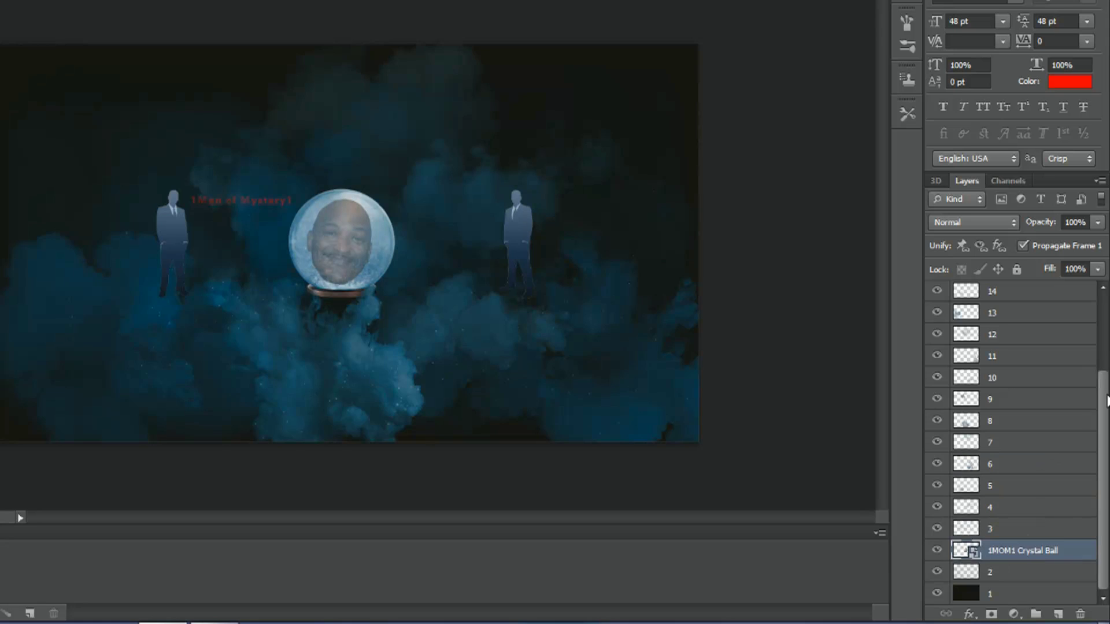
# Step: Move professional_2 between layers 5 and 4, professional_3 between 7 and 6, and Text between 10 and 9
pyautogui.scroll(3, 1106, 399)
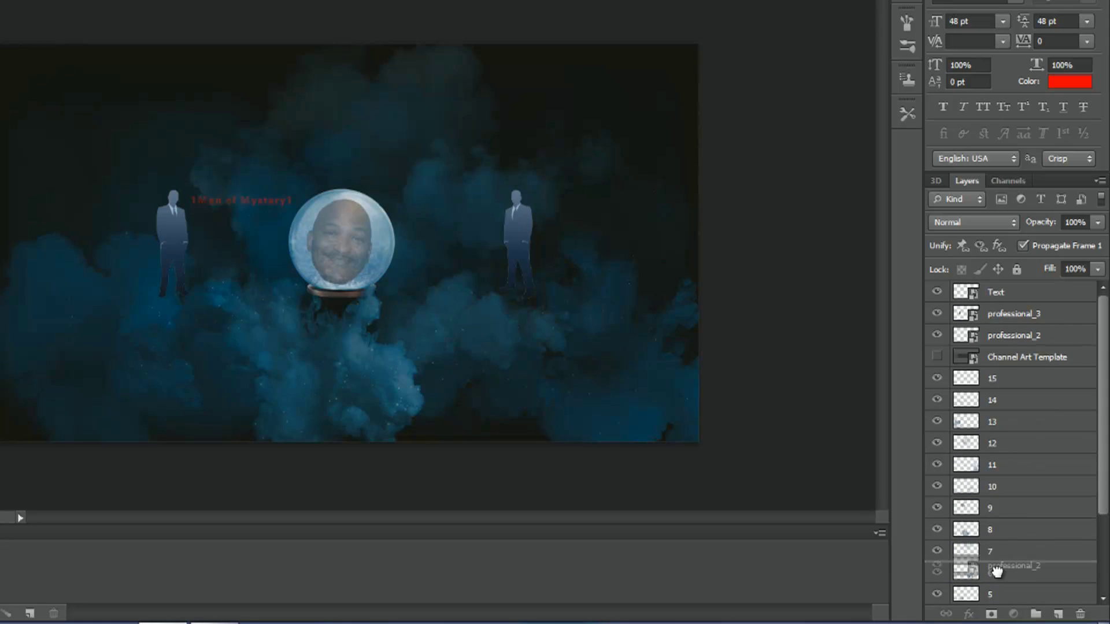
pyautogui.moveTo(1006, 342); pyautogui.dragTo(997, 580)
pyautogui.moveTo(1025, 316); pyautogui.dragTo(1006, 520)
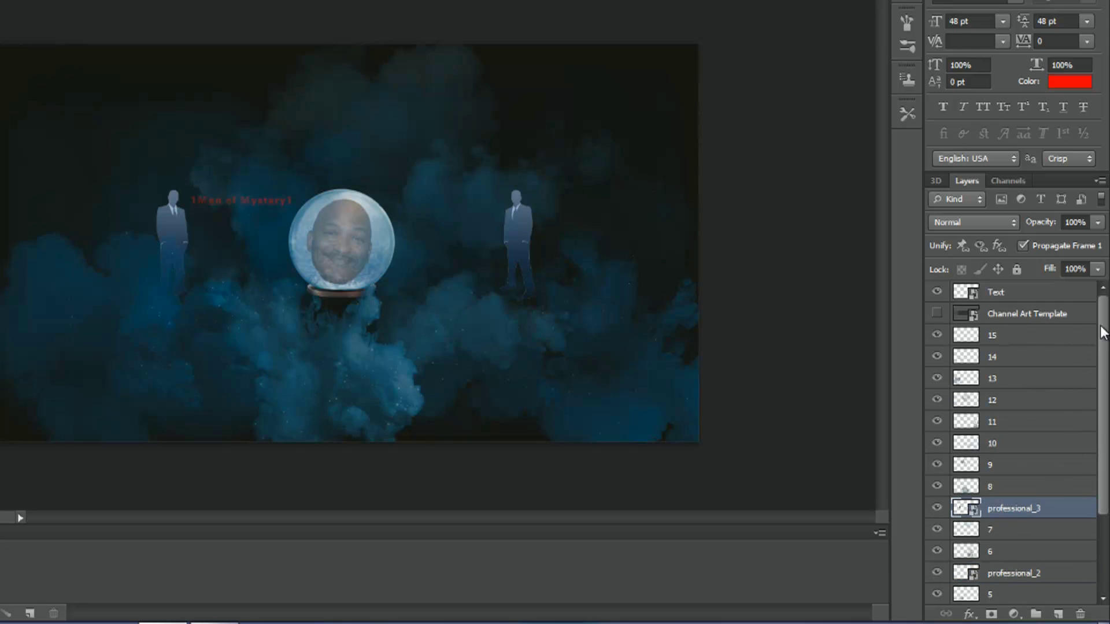
pyautogui.scroll(-2, 1101, 333)
pyautogui.scroll(-3, 1092, 362)
pyautogui.moveTo(1001, 470); pyautogui.dragTo(995, 507)
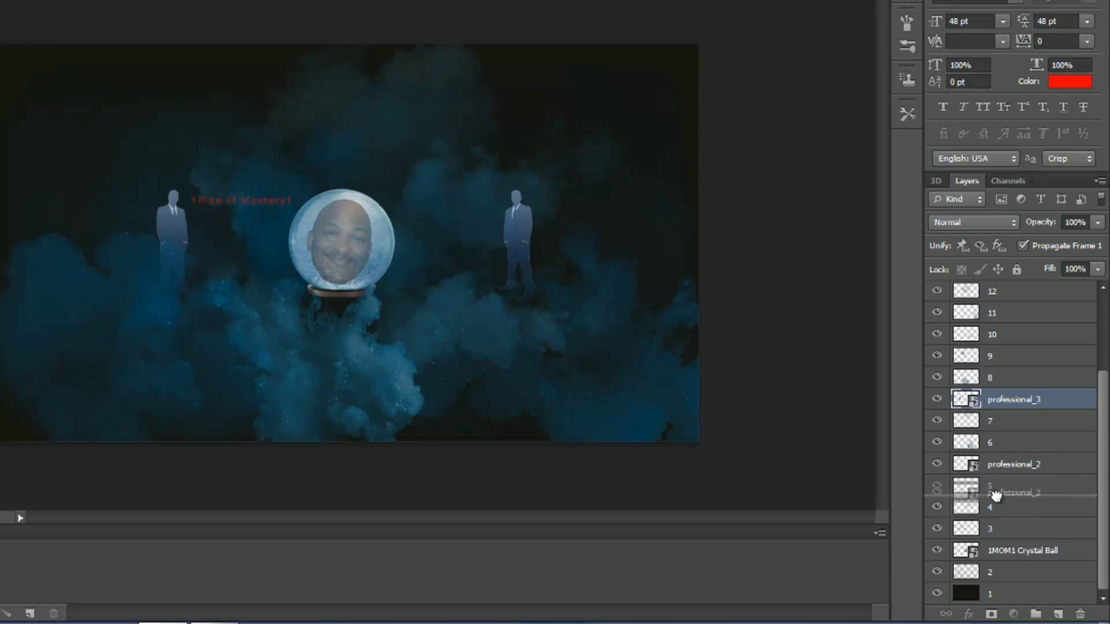
pyautogui.moveTo(1005, 402); pyautogui.dragTo(1006, 446)
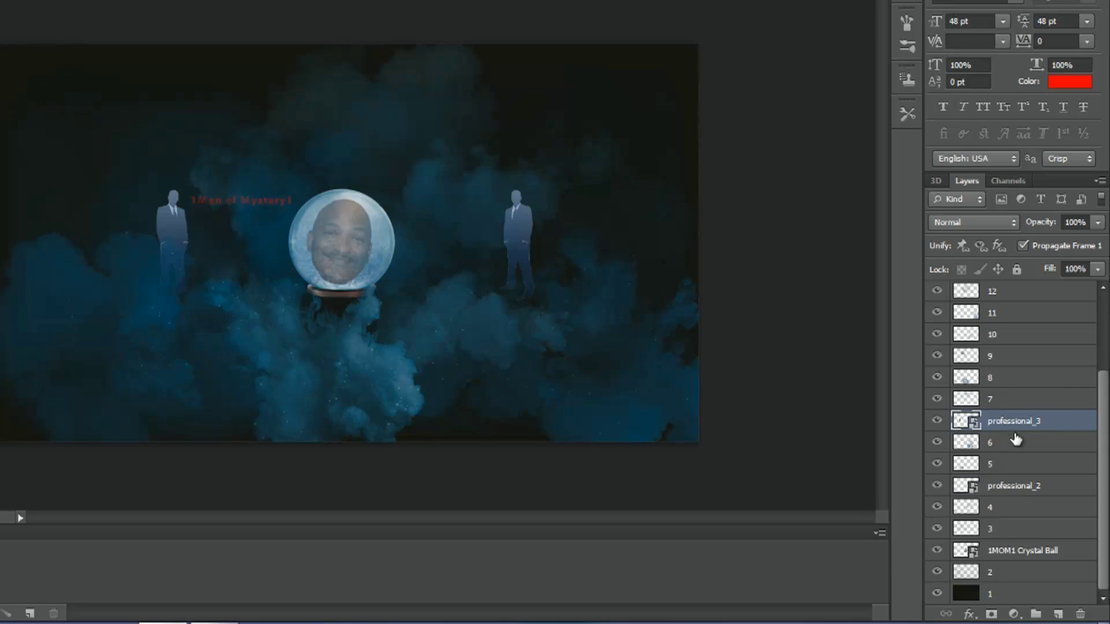
pyautogui.scroll(2, 1105, 415)
pyautogui.scroll(3, 1094, 385)
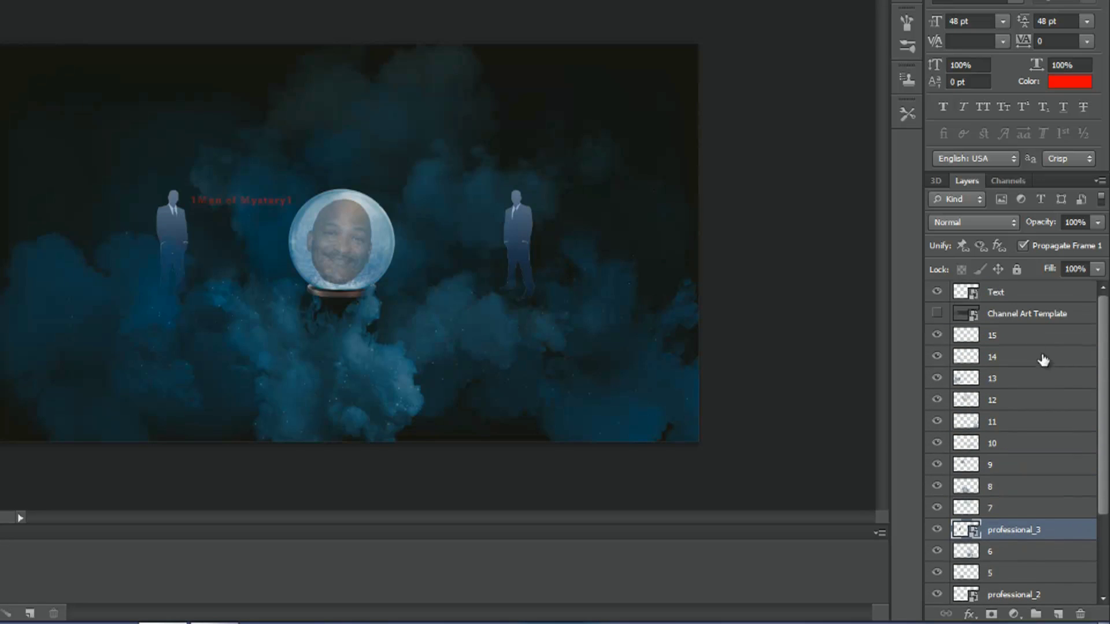
pyautogui.moveTo(1019, 298); pyautogui.dragTo(1006, 463)
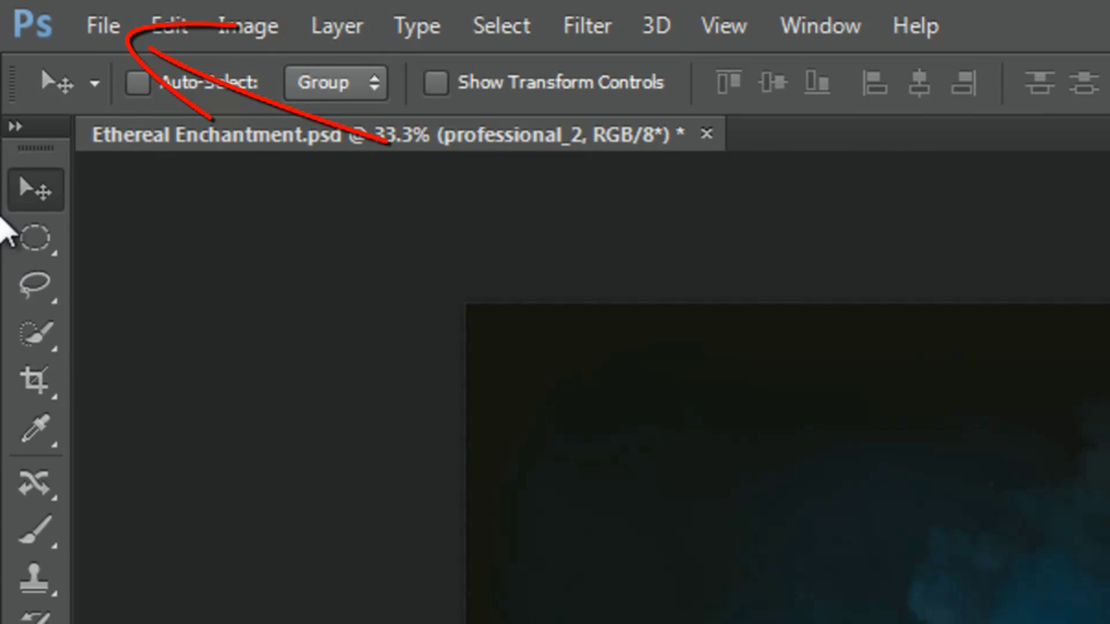
# Step: Save a JPEG copy named 'Channel Art.jpg' at maximum quality 10
pyautogui.click(96, 25)
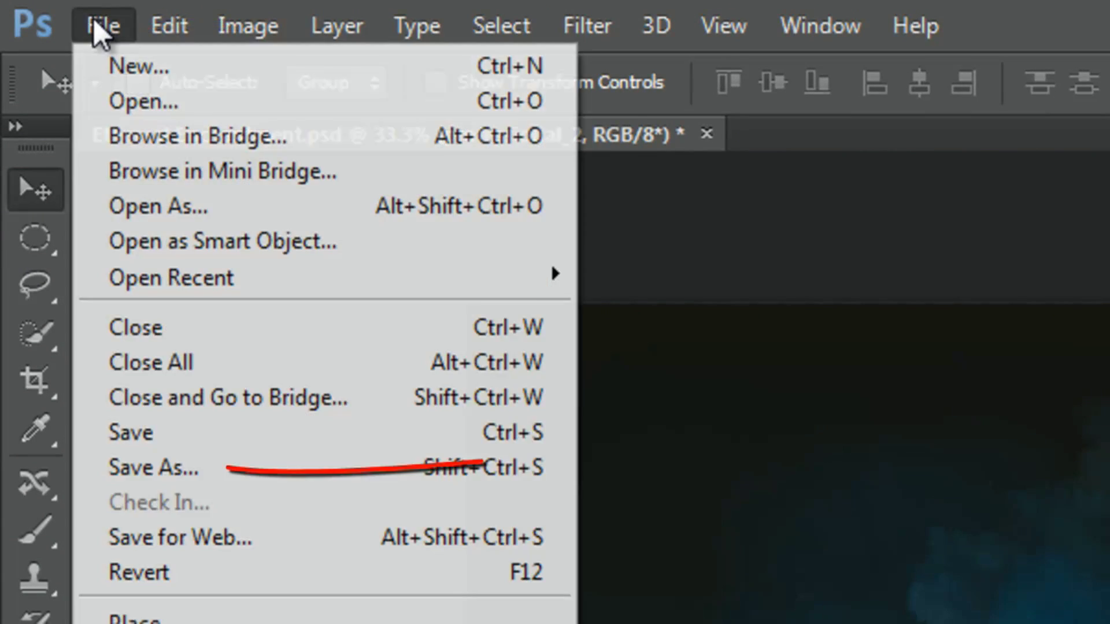
pyautogui.click(127, 457)
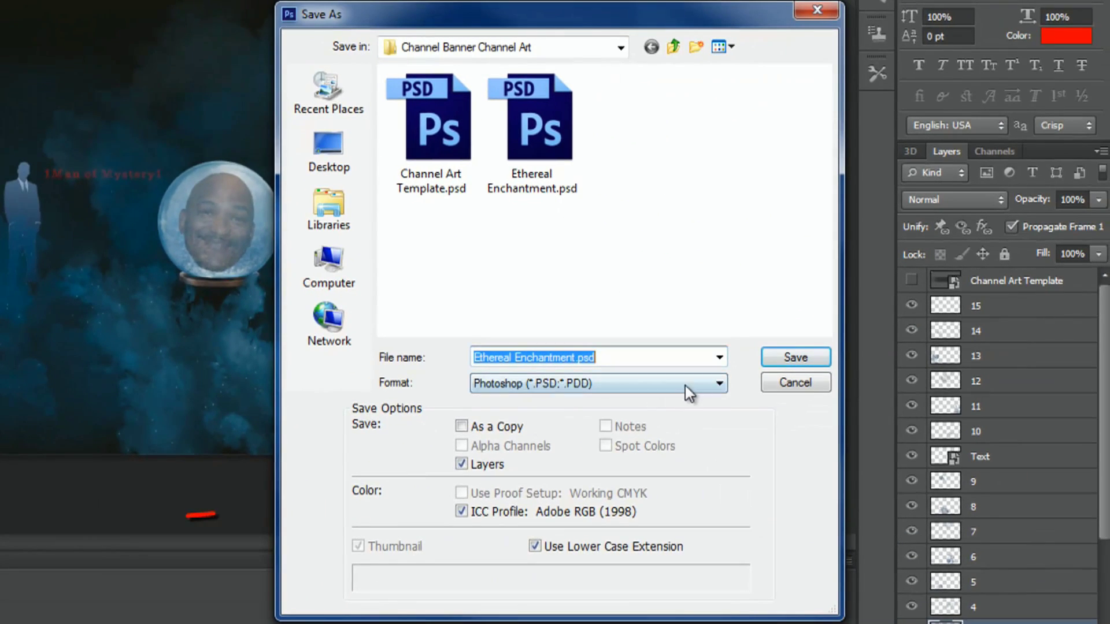
pyautogui.click(702, 384)
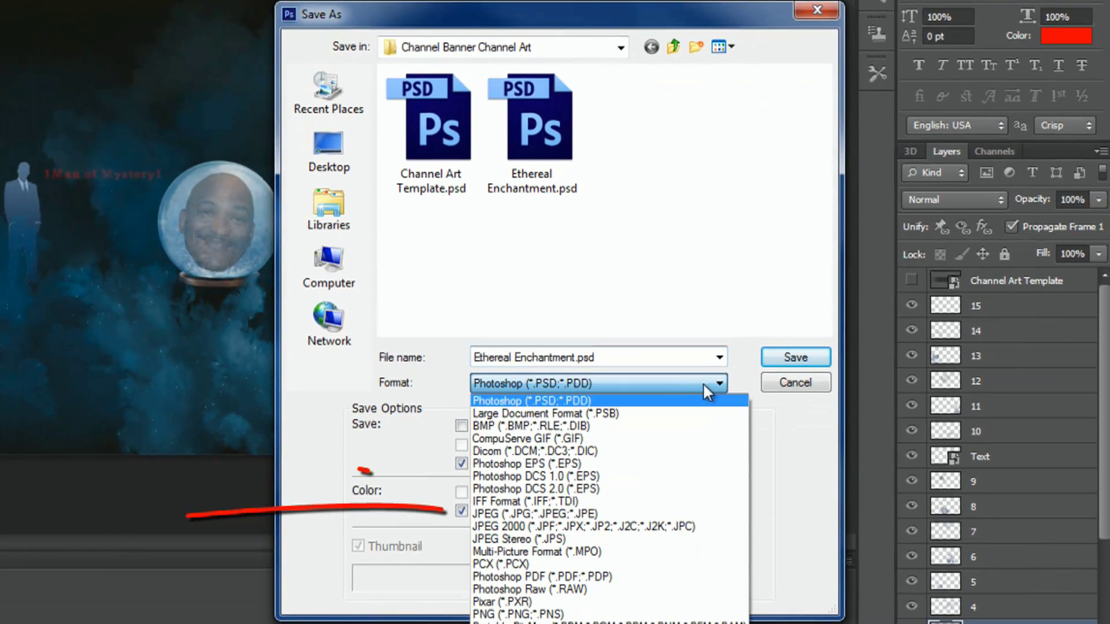
pyautogui.click(548, 514)
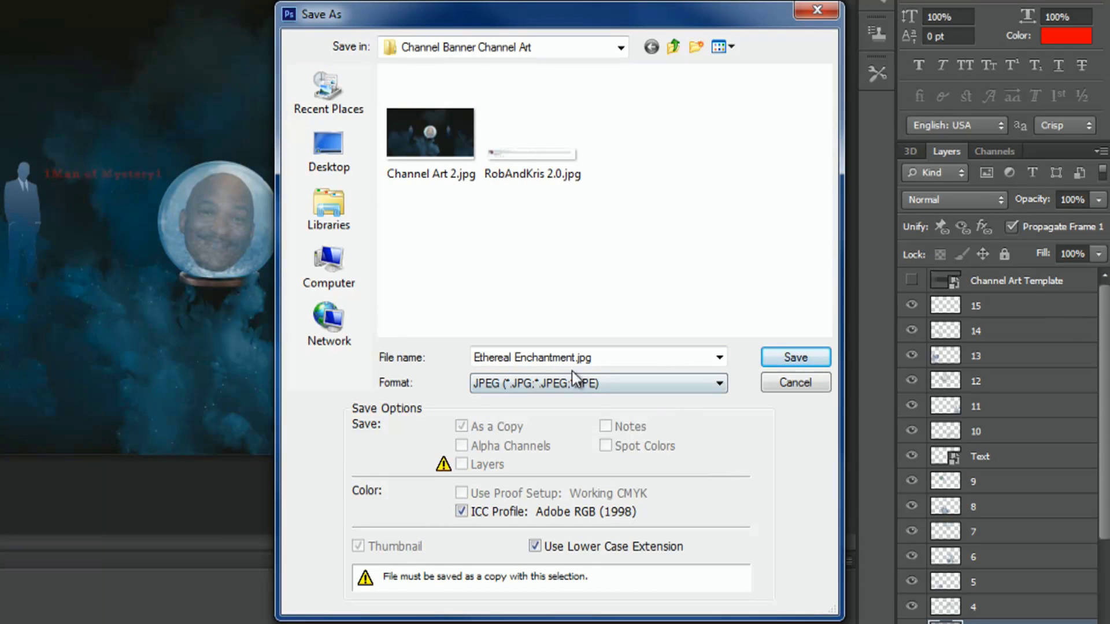
pyautogui.click(445, 183)
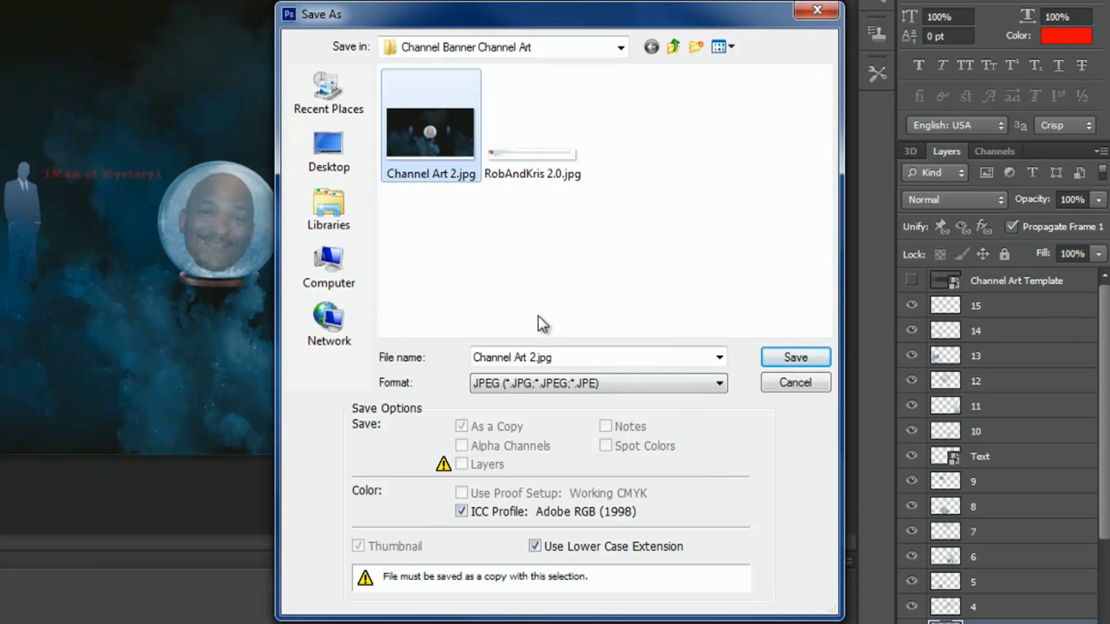
pyautogui.click(535, 355)
pyautogui.click(535, 358)
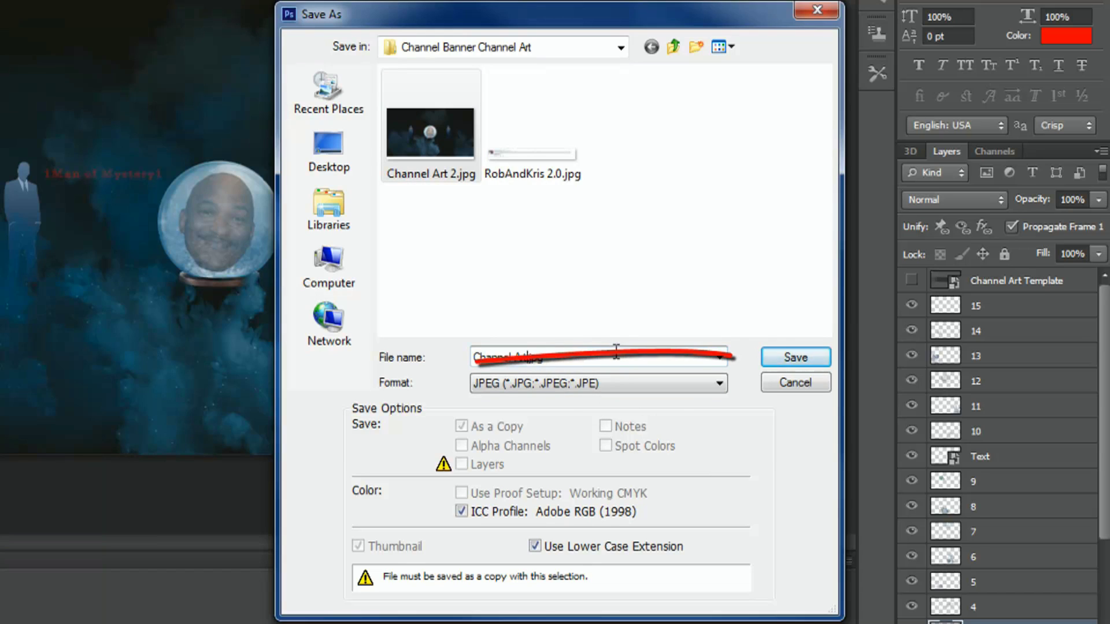
pyautogui.click(785, 358)
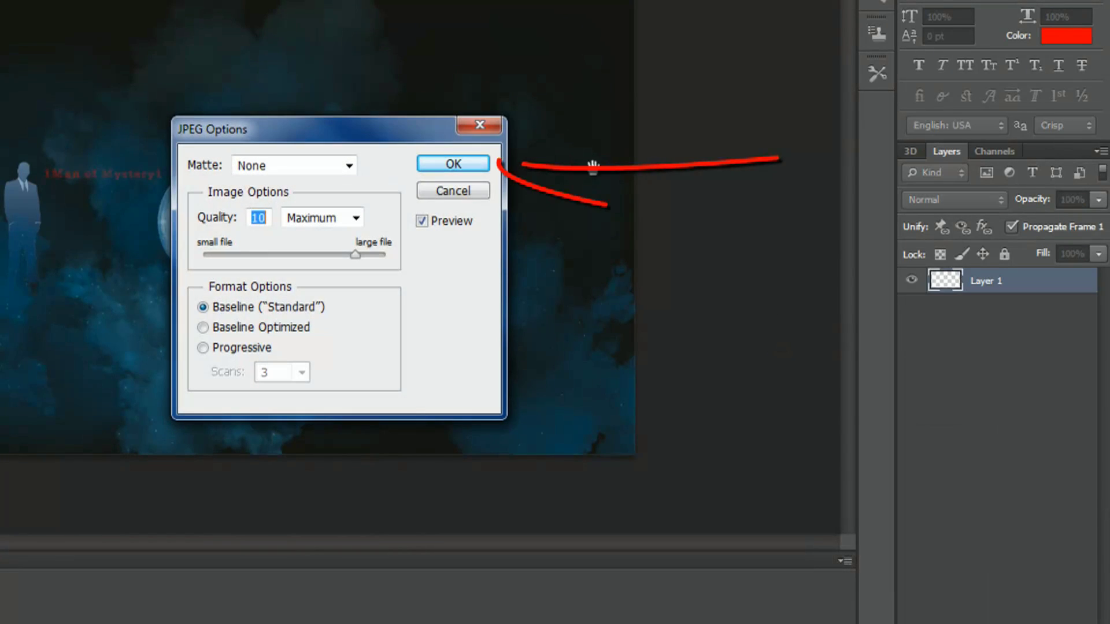
pyautogui.click(446, 165)
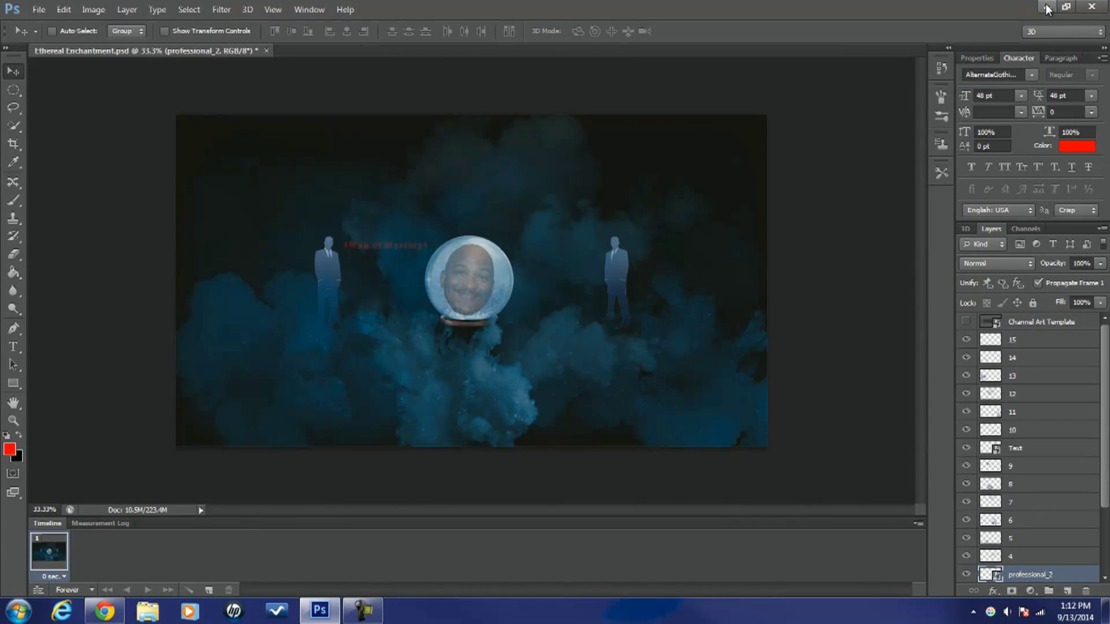
# Step: Go to the YouTube channel tab in Chrome and open the channel art editor
pyautogui.click(104, 611)
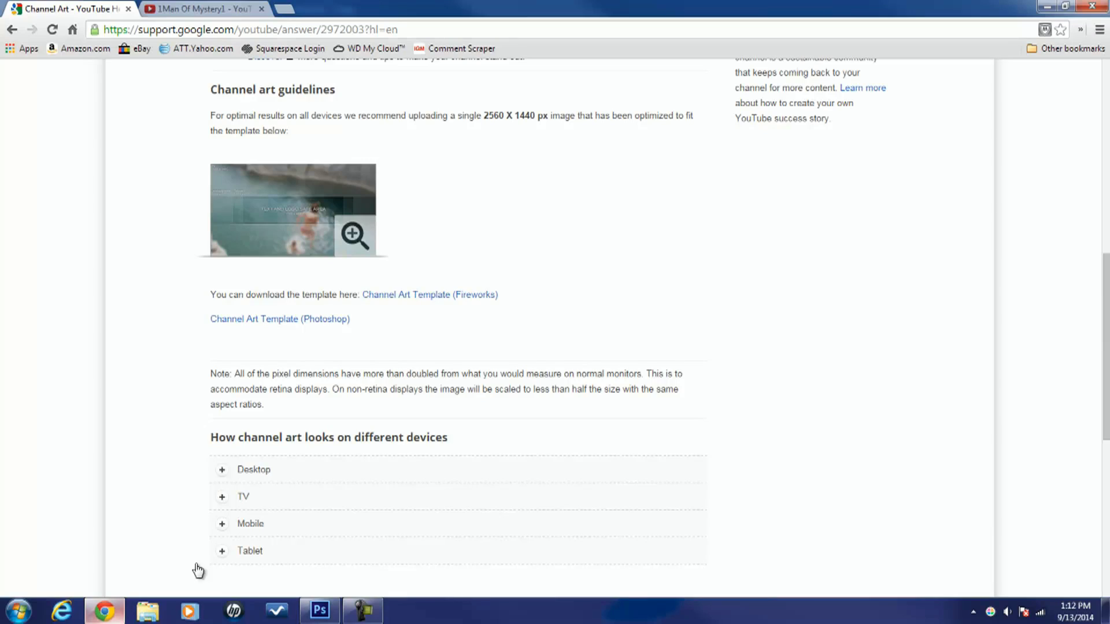
pyautogui.click(209, 10)
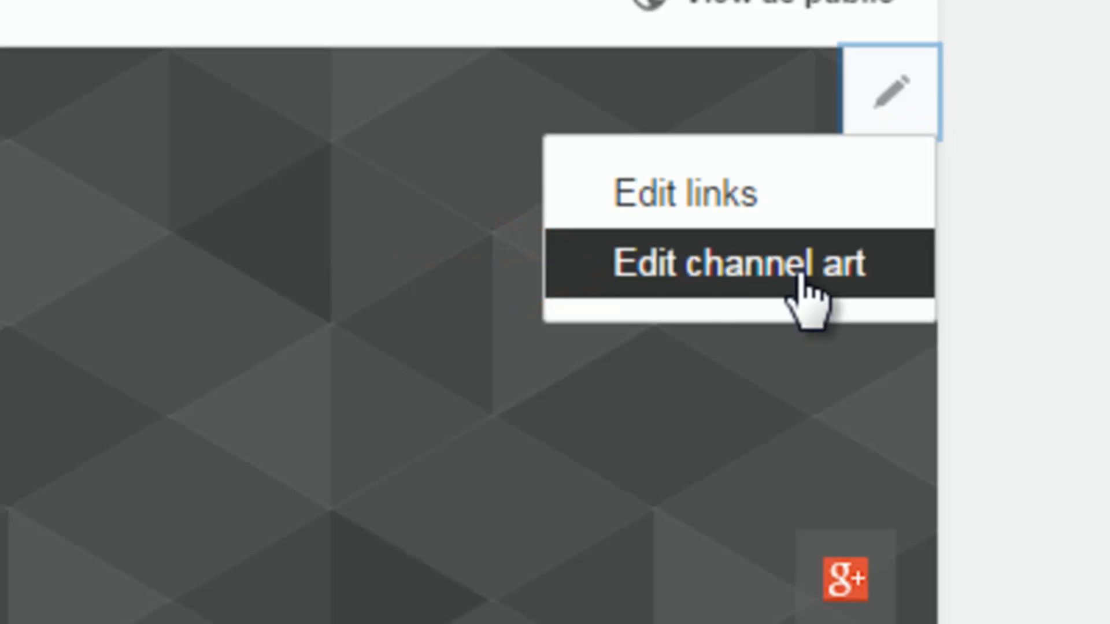
pyautogui.click(877, 284)
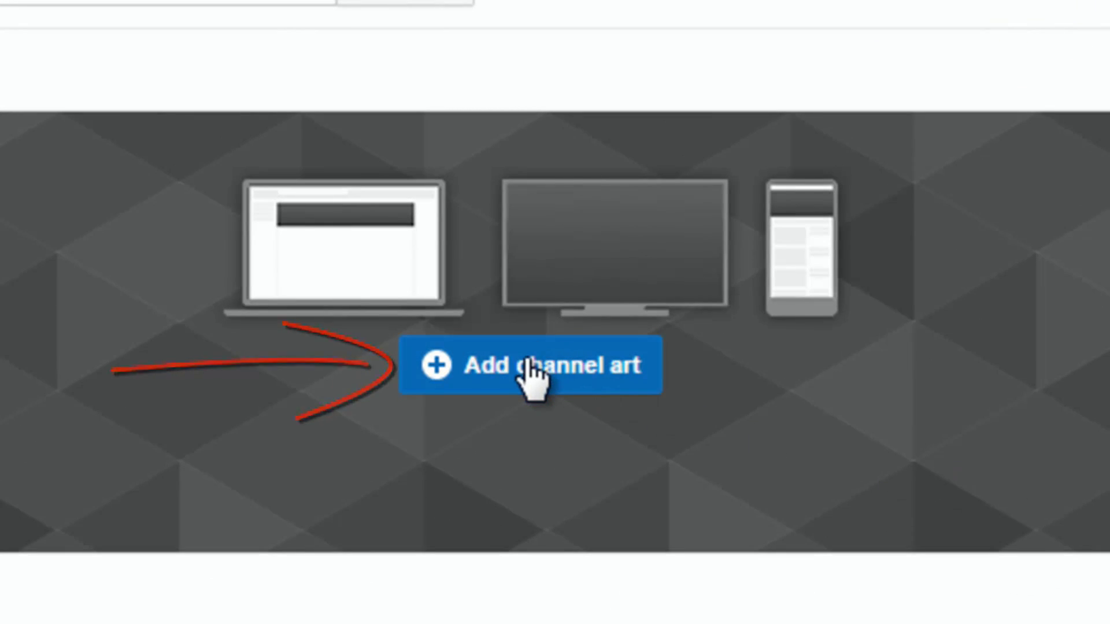
# Step: Upload Channel Art.jpg from the computer as new channel art
pyautogui.click(529, 364)
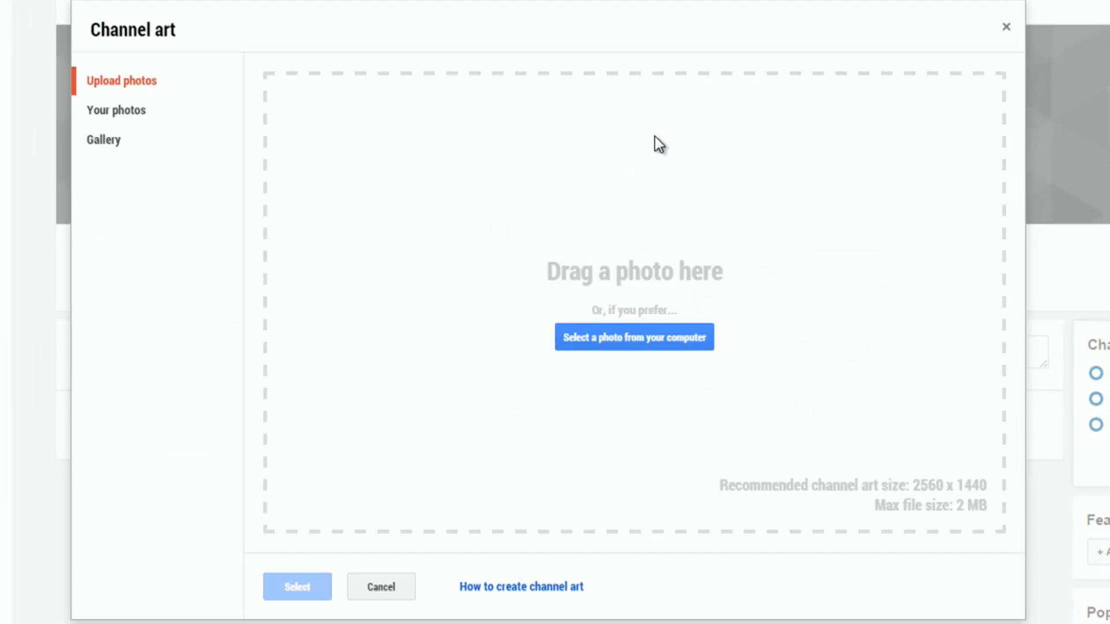
pyautogui.click(647, 339)
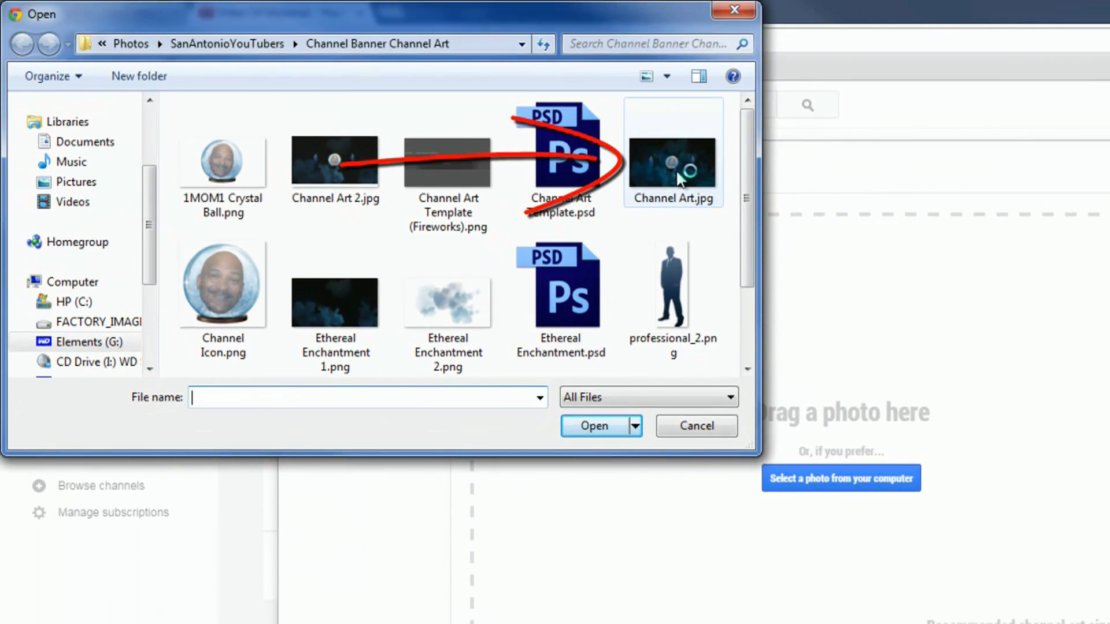
pyautogui.moveTo(671, 164)
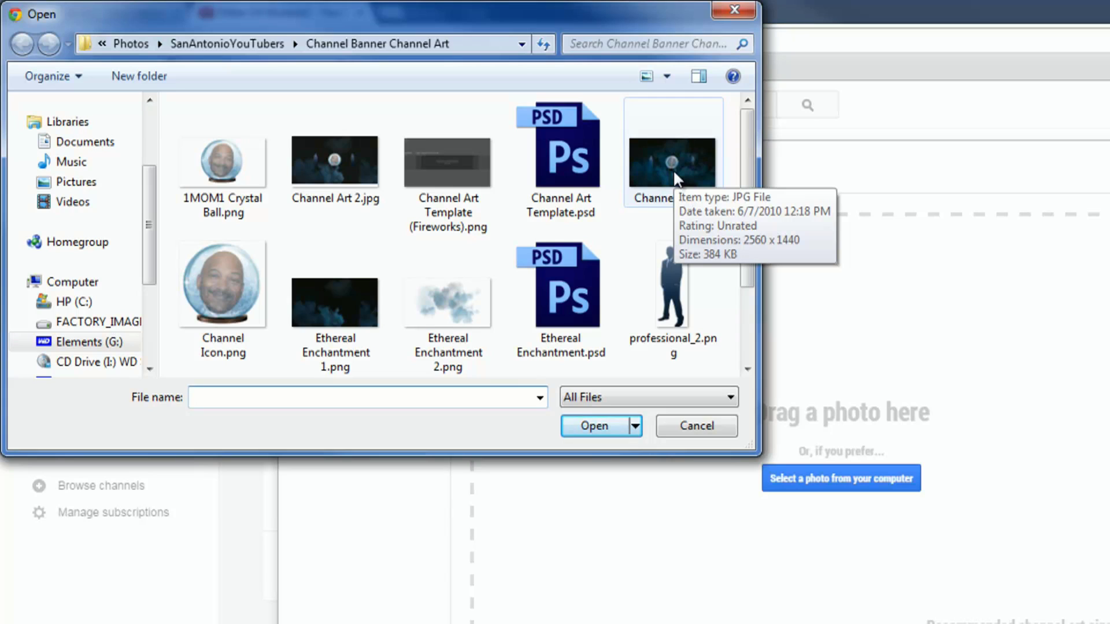
pyautogui.click(673, 168)
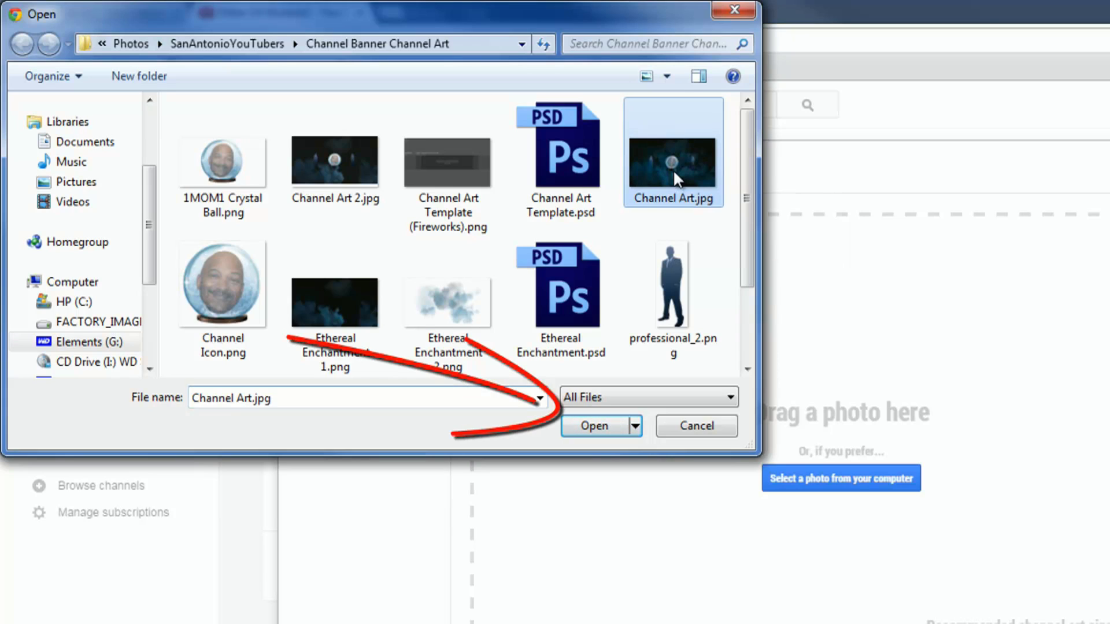
pyautogui.click(606, 427)
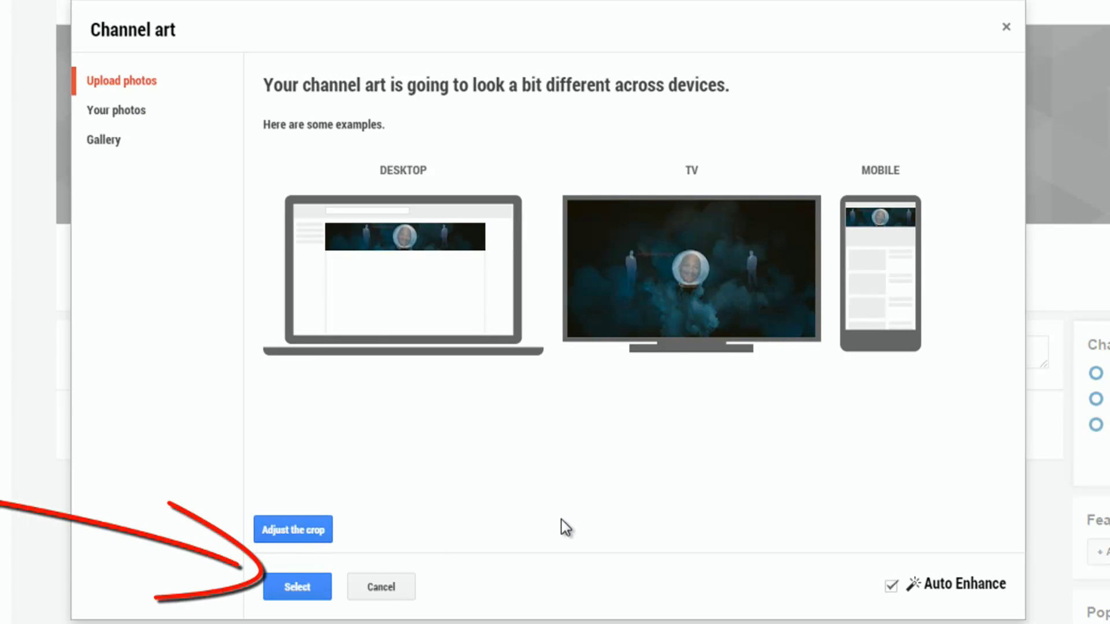
# Step: Confirm the uploaded crystal-ball banner as the channel art
pyautogui.click(298, 588)
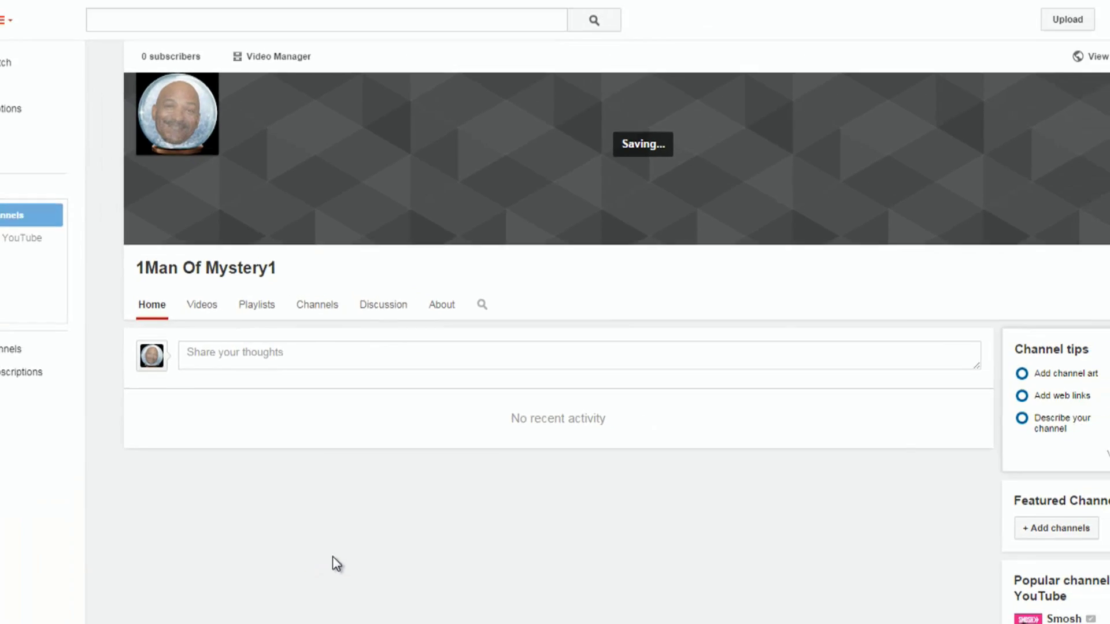